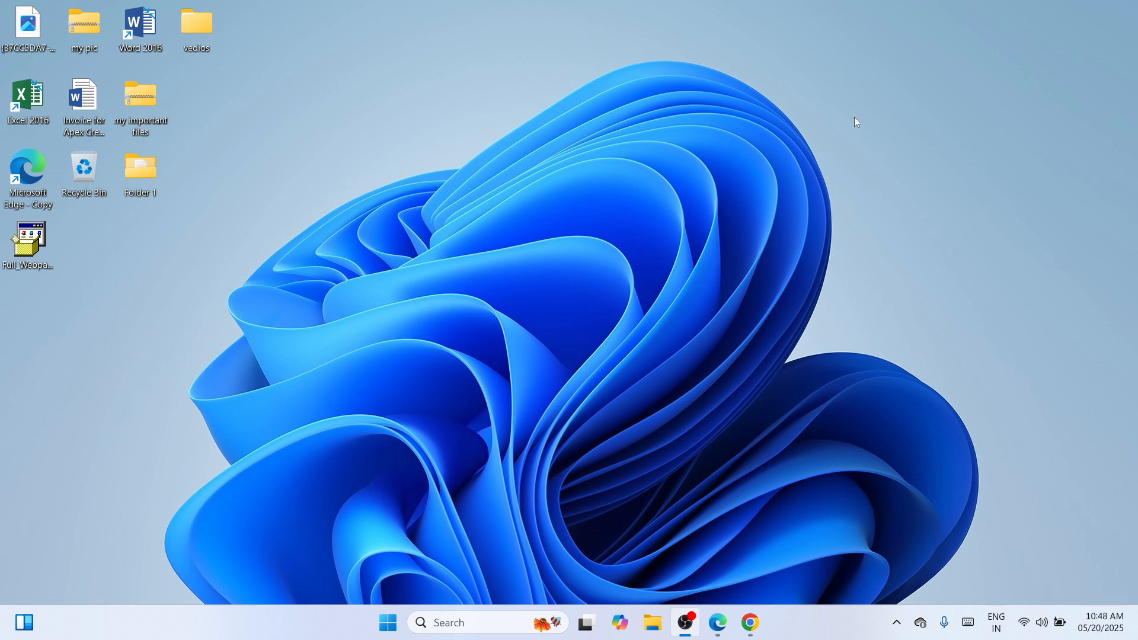
# Step: Find and launch Google Chrome from the Windows search, and maximize its window
pyautogui.click(457, 630)
pyautogui.write('ch')
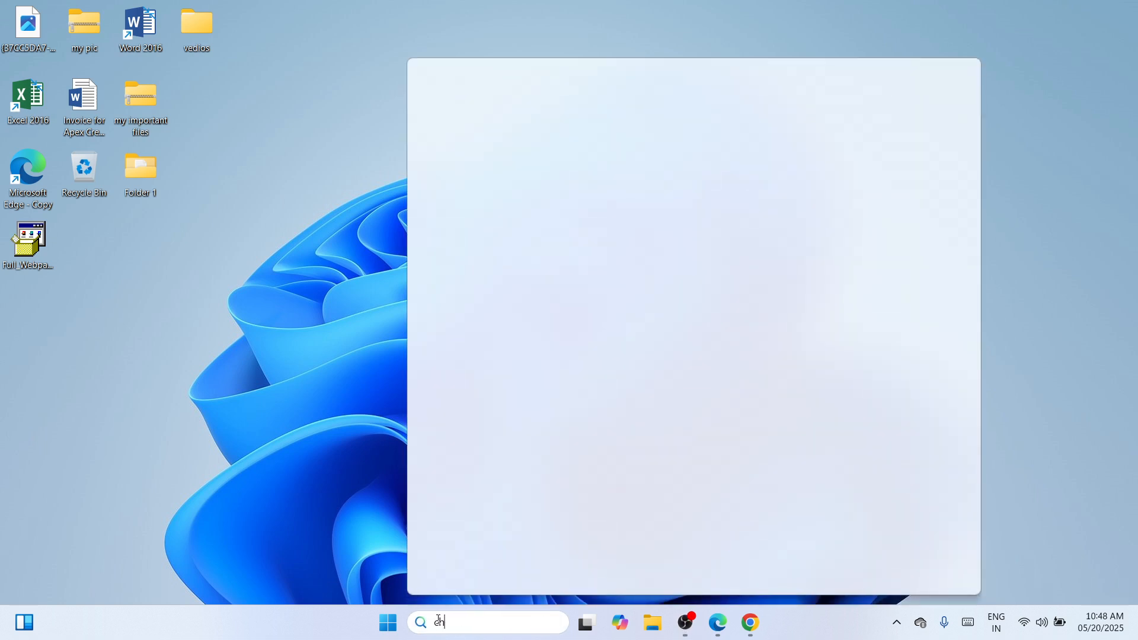
pyautogui.write('rome')
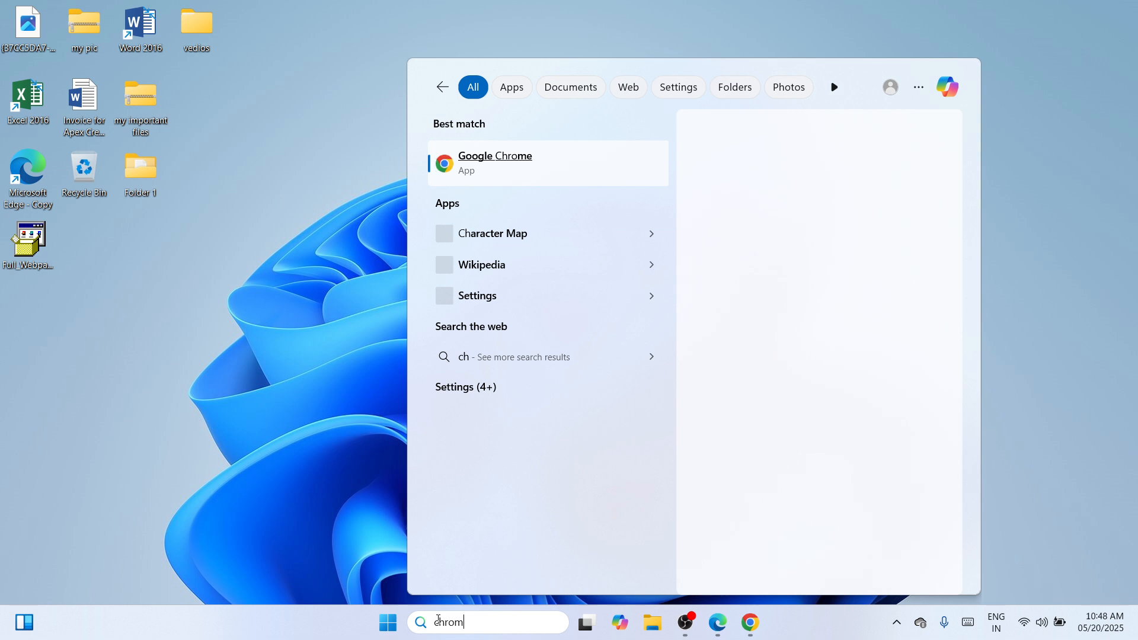
pyautogui.click(587, 168)
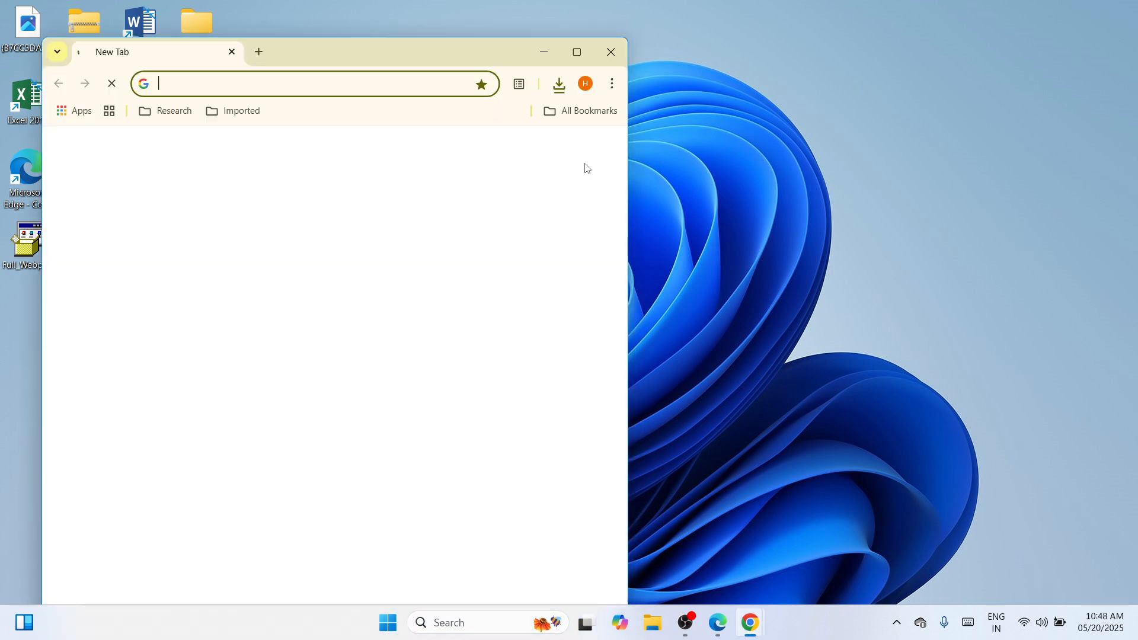
pyautogui.click(576, 52)
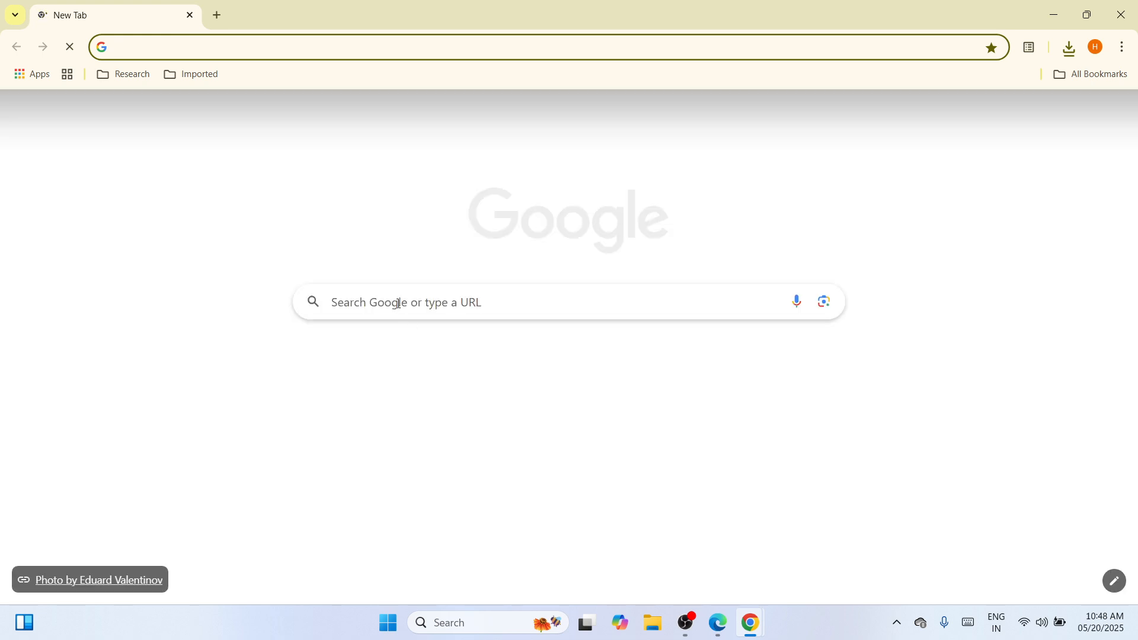
pyautogui.click(393, 300)
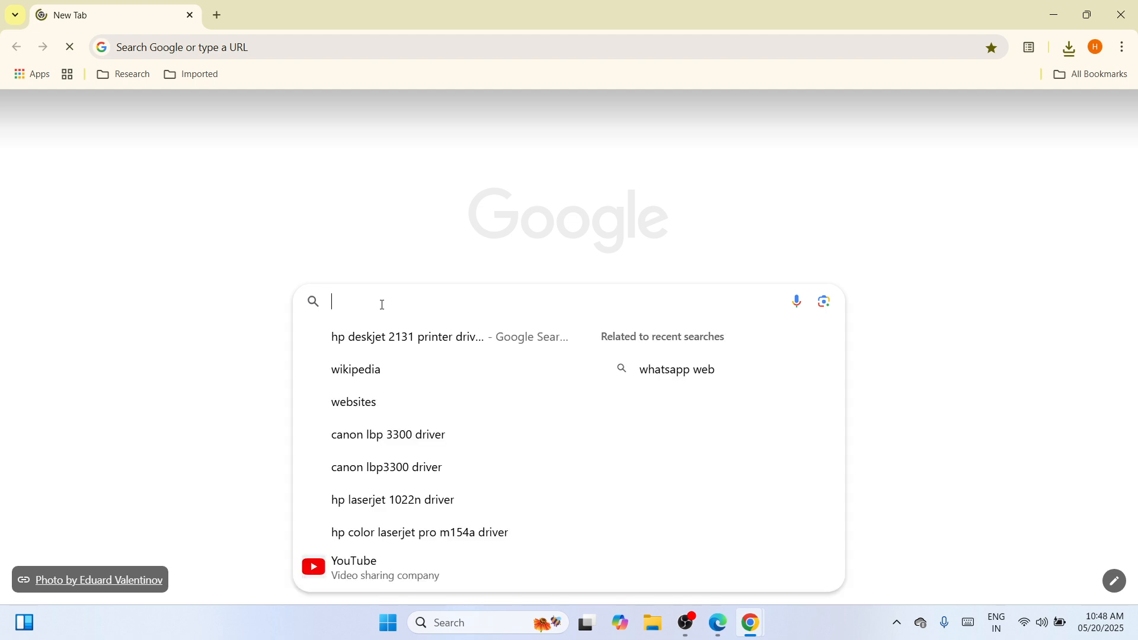
pyautogui.write('hp')
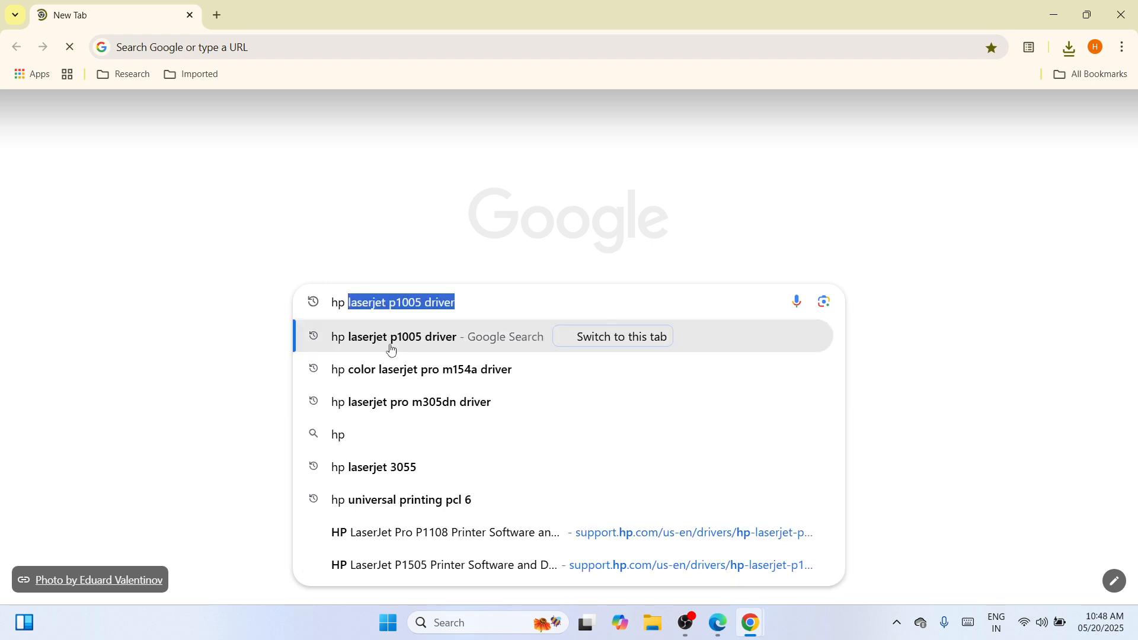
pyautogui.click(397, 342)
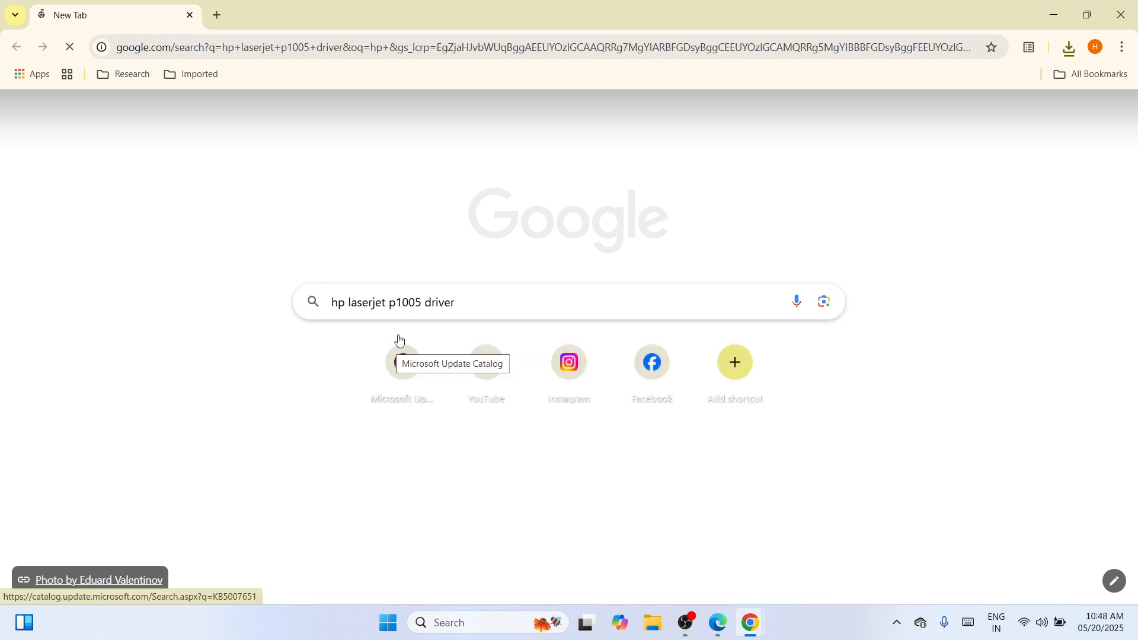
pyautogui.press('BackSpace')
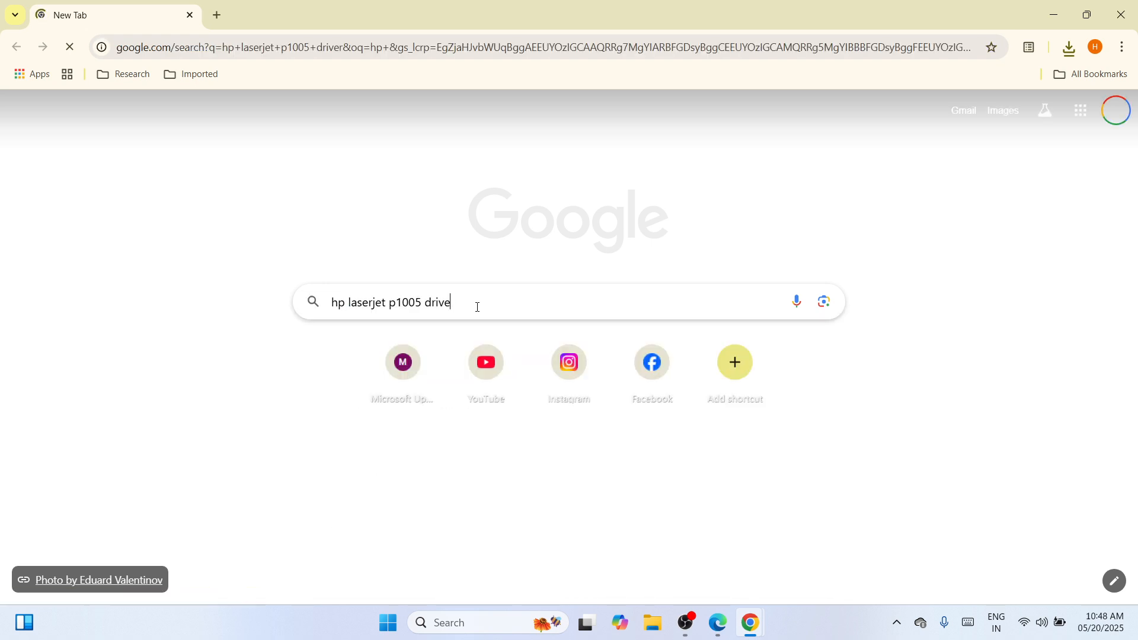
pyautogui.press('BackSpace')
pyautogui.press('BackSpace')
pyautogui.press('BackSpace')
pyautogui.press('BackSpace')
pyautogui.press('BackSpace')
pyautogui.press('BackSpace')
pyautogui.press('BackSpace')
pyautogui.press('BackSpace')
pyautogui.press('BackSpace')
pyautogui.press('BackSpace')
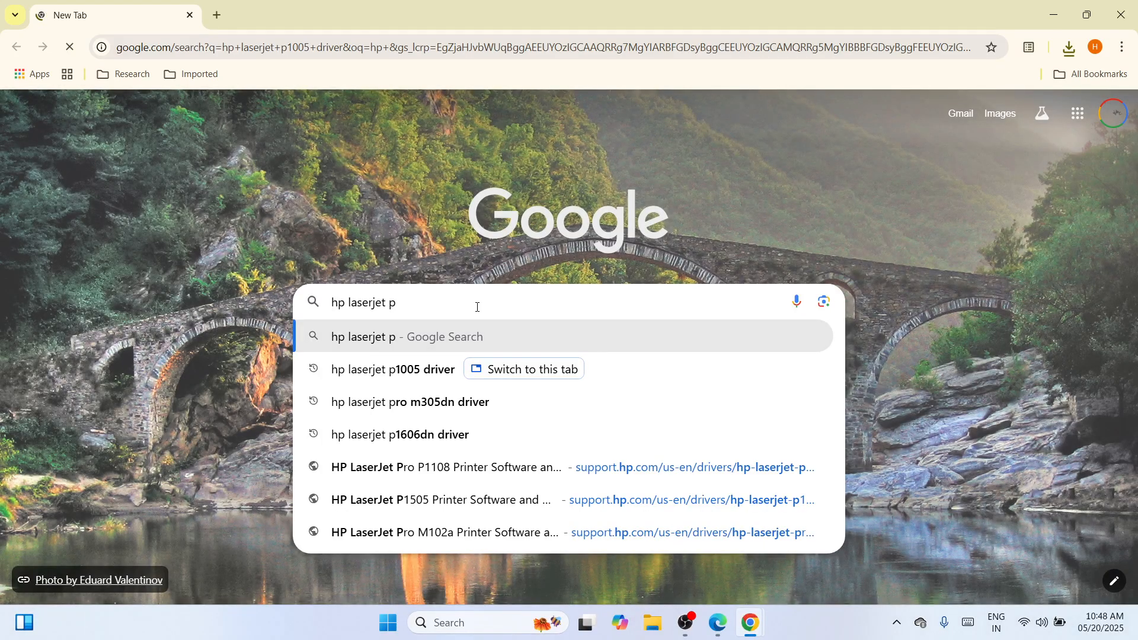
pyautogui.press('BackSpace')
pyautogui.press('BackSpace')
pyautogui.press('BackSpace')
pyautogui.press('BackSpace')
pyautogui.press('BackSpace')
pyautogui.press('BackSpace')
pyautogui.press('BackSpace')
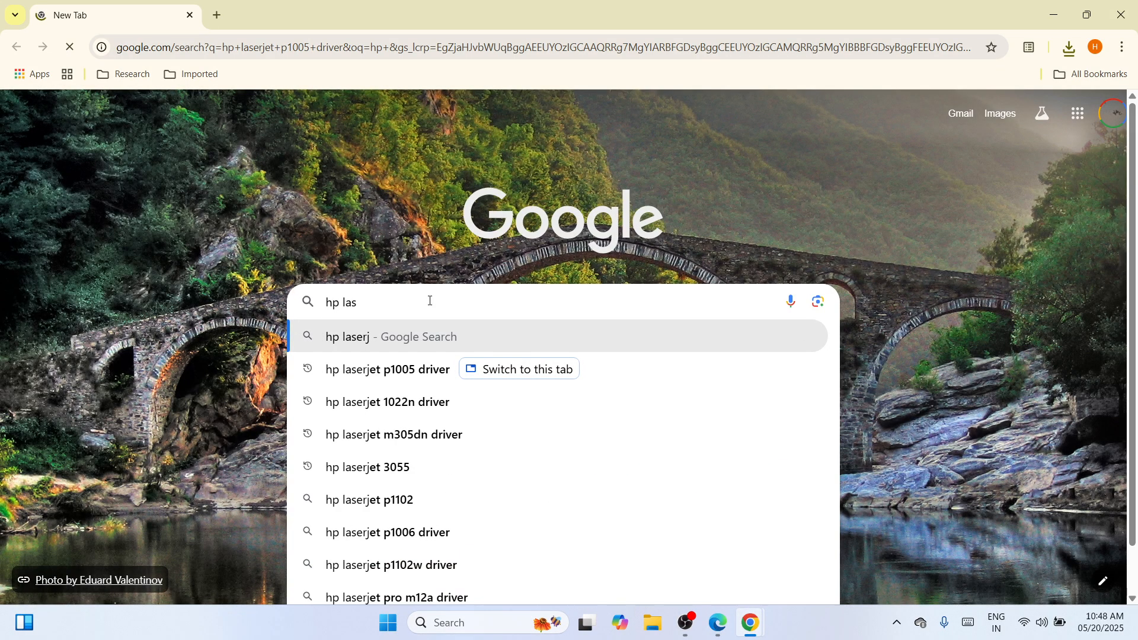
pyautogui.press('BackSpace')
pyautogui.press('BackSpace')
pyautogui.press('BackSpace')
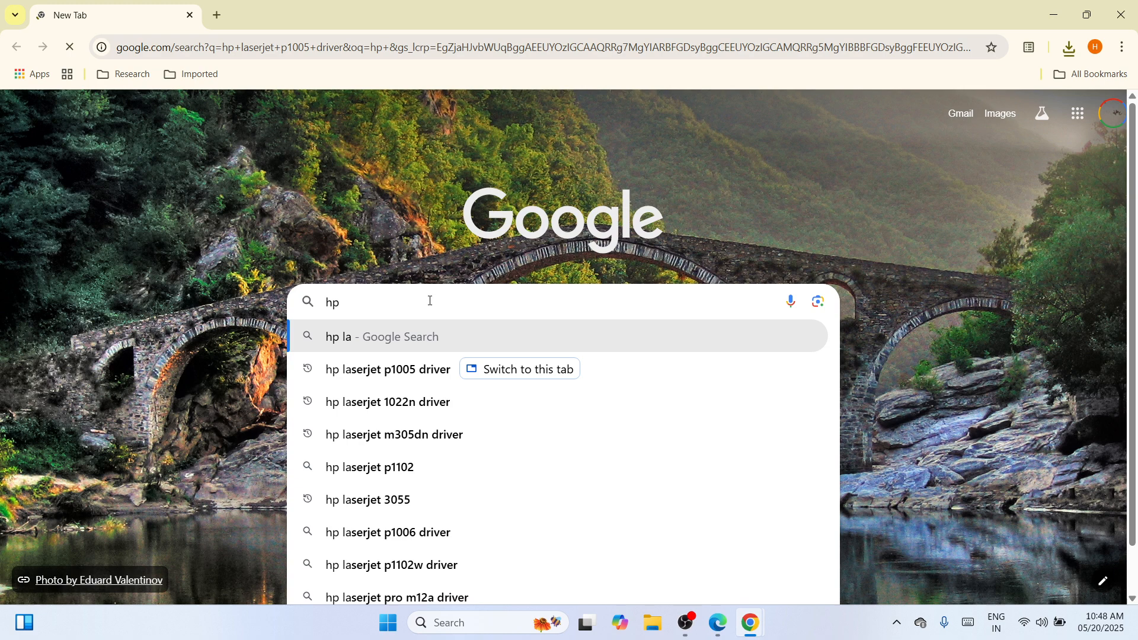
pyautogui.write('des')
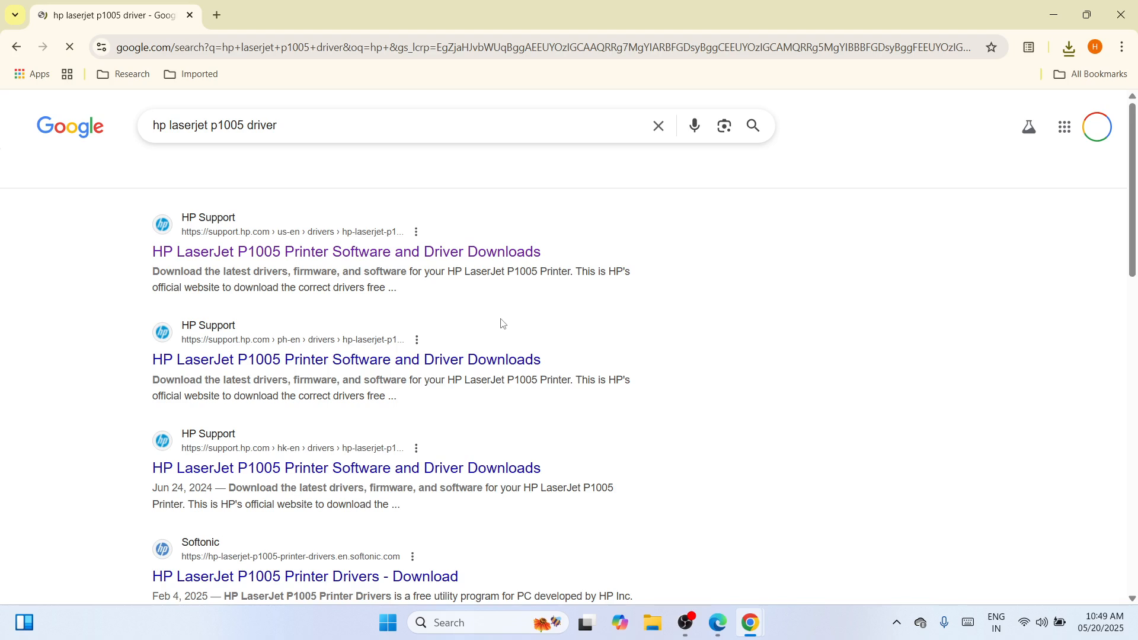
# Step: Replace the printer model in the Google query and search for "hp deskjet 2131 driver"
pyautogui.click(248, 121)
pyautogui.hotkey('ctrl', 'BackSpace')
pyautogui.hotkey('ctrl', 'BackSpace')
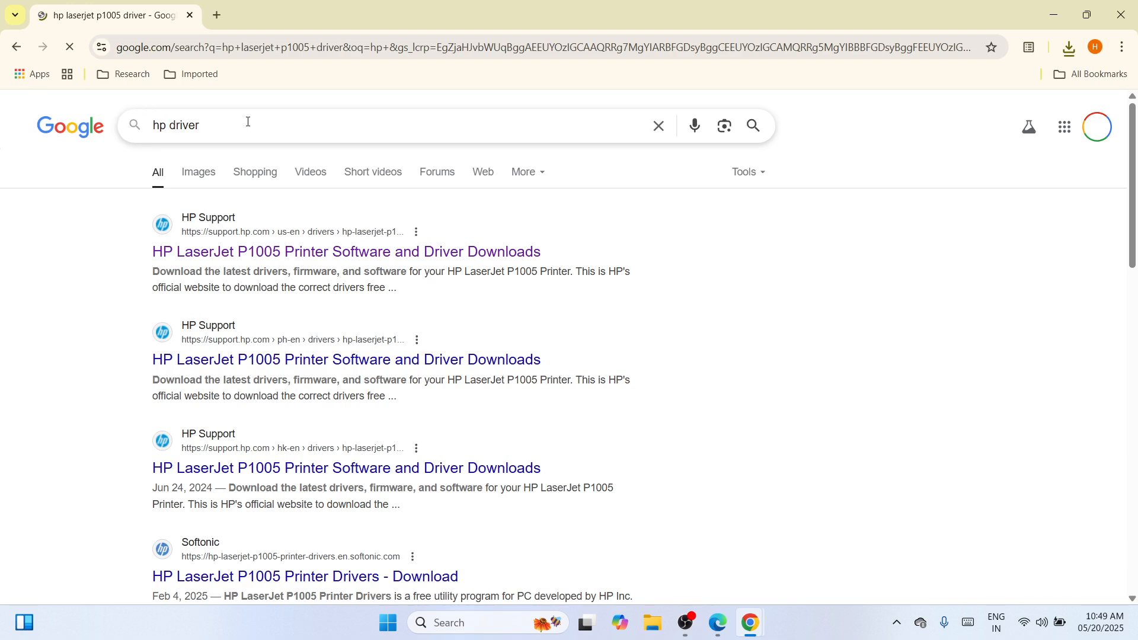
pyautogui.write('d')
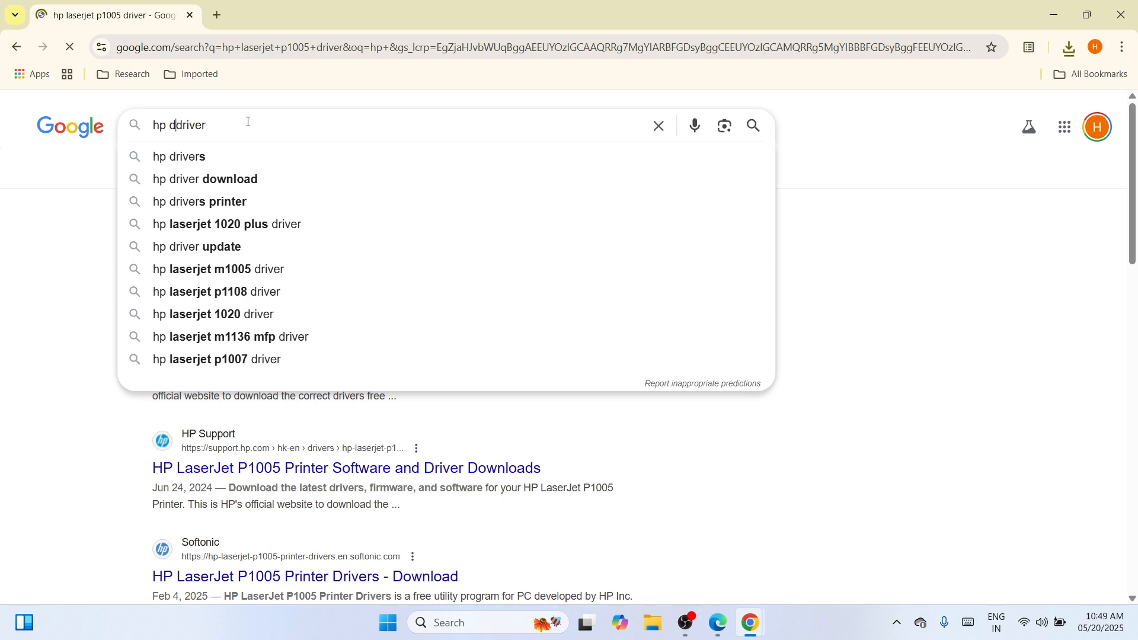
pyautogui.write('eskjet ')
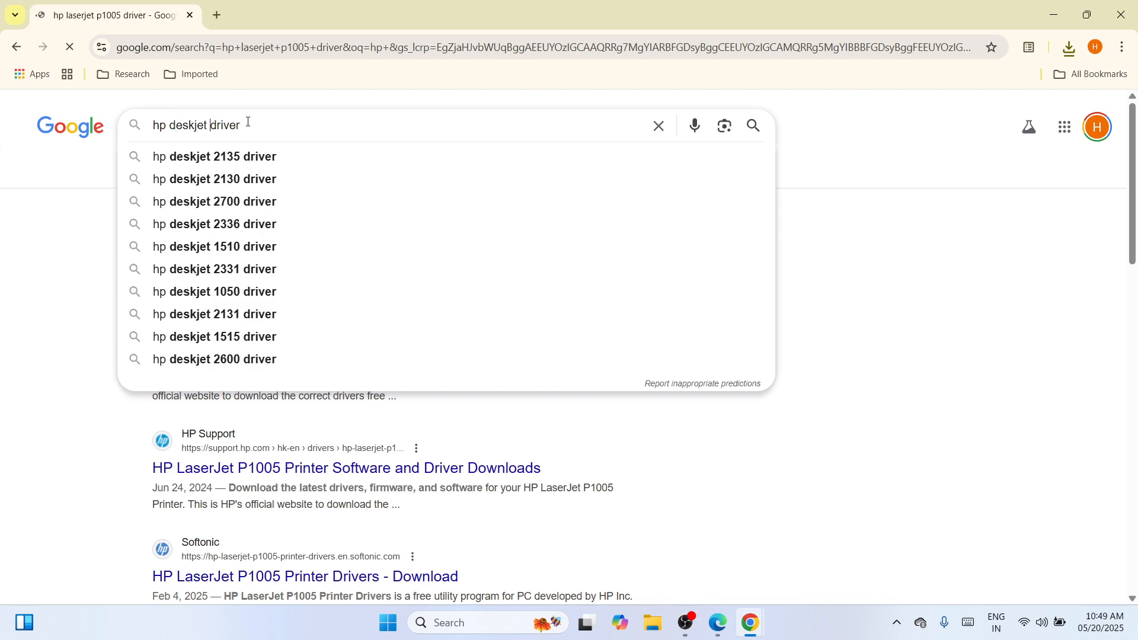
pyautogui.write('21')
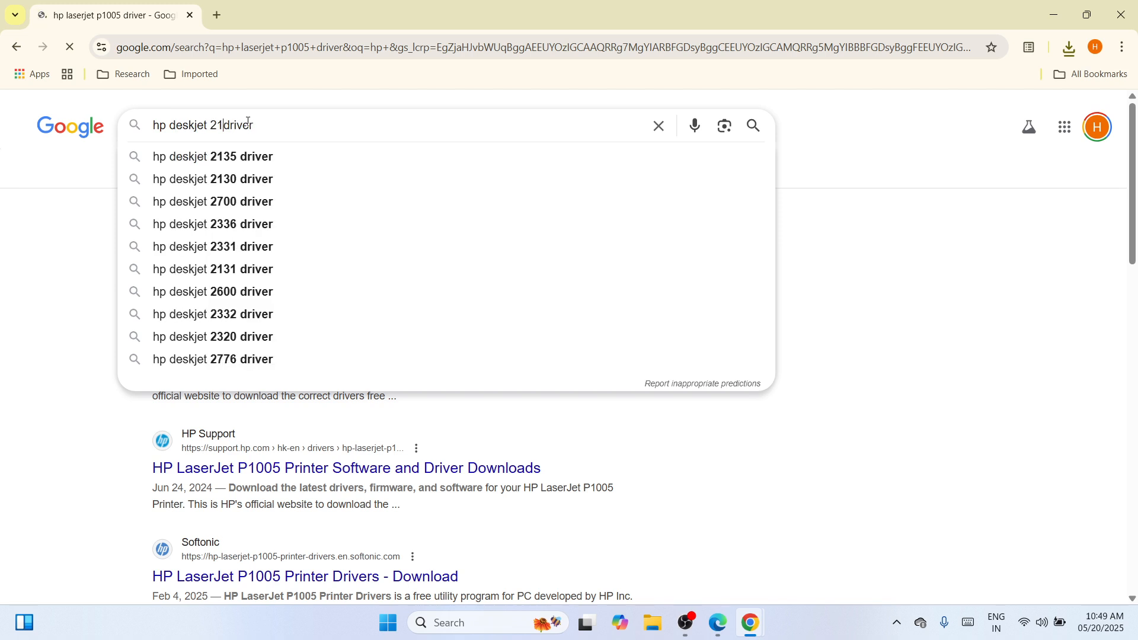
pyautogui.write('31')
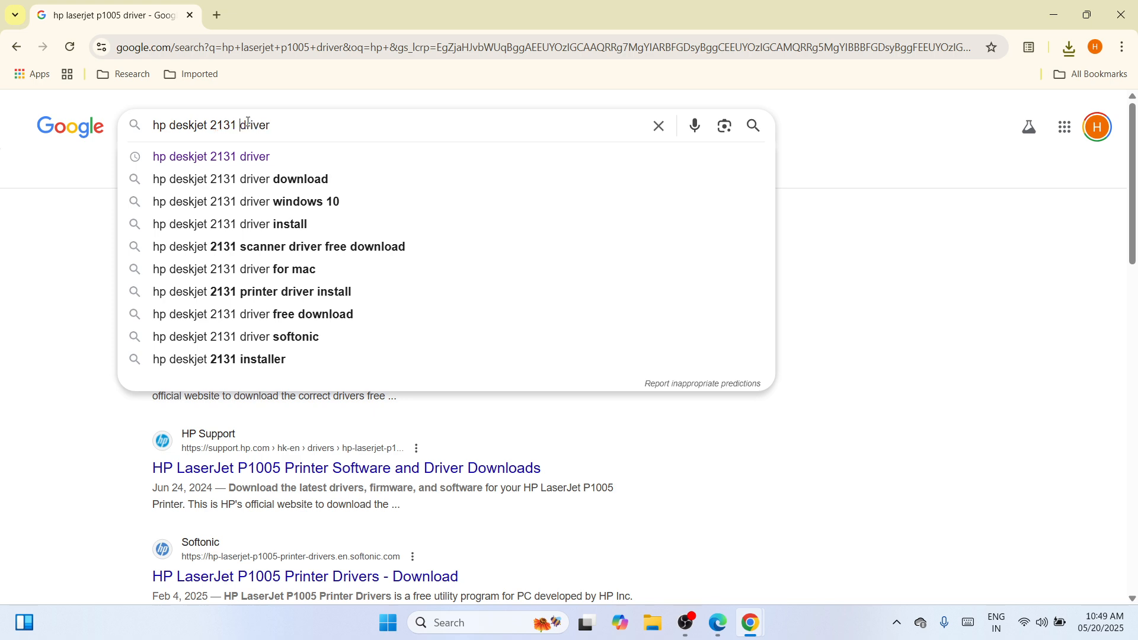
pyautogui.press('Return')
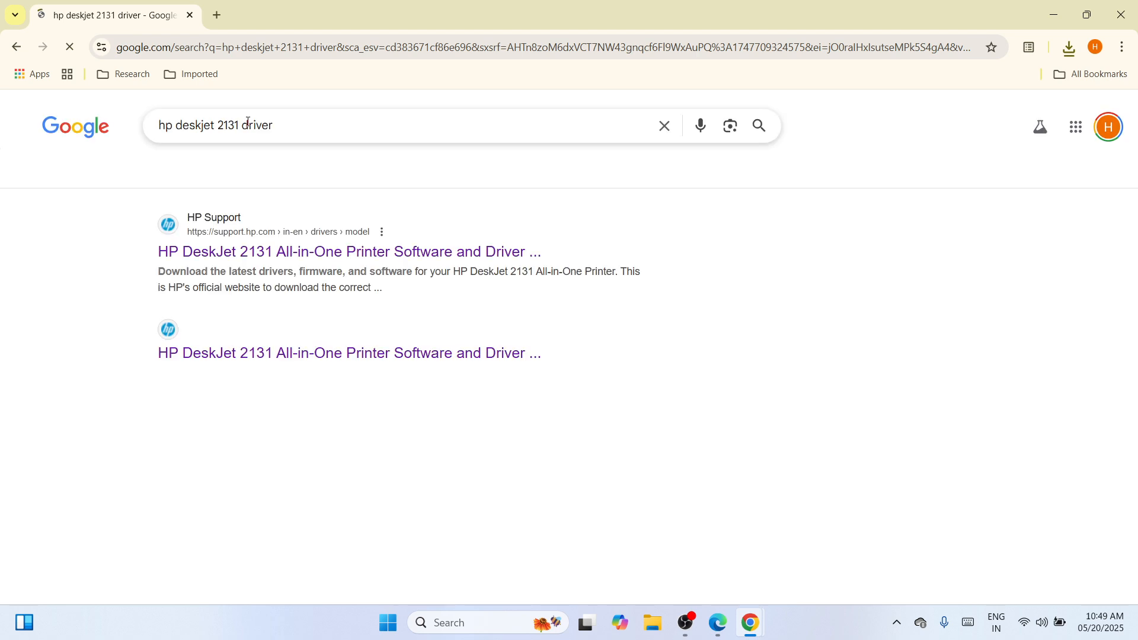
# Step: Open the HP Support result for the DeskJet 2131 and expand its "Installation Software and Full/Basic Driver" section
pyautogui.click(297, 255)
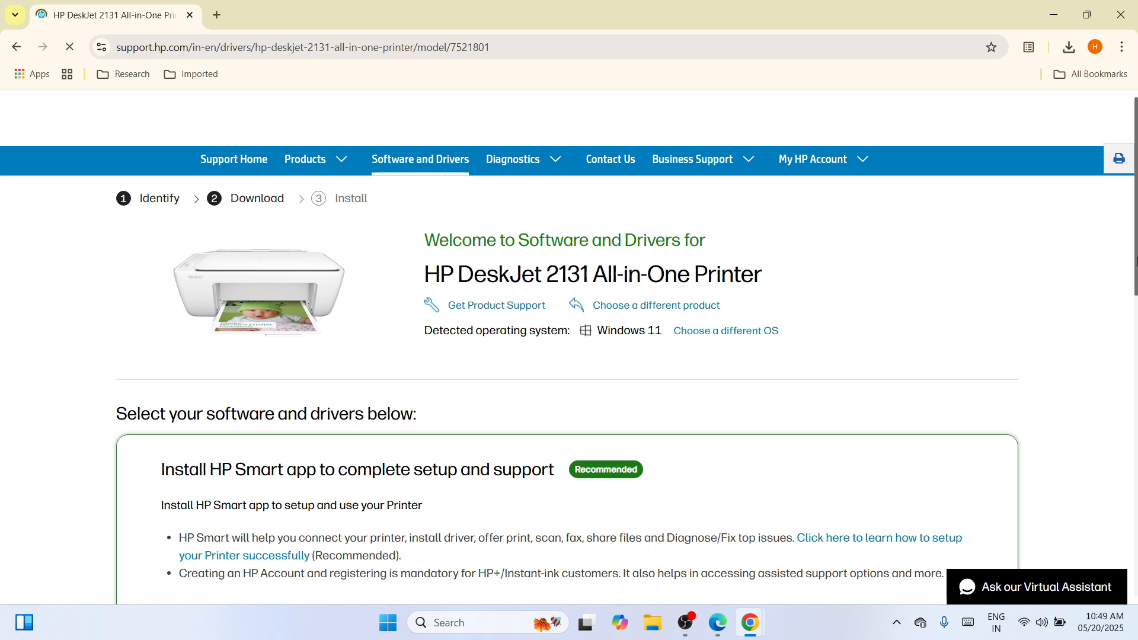
pyautogui.moveTo(1136, 261); pyautogui.dragTo(1136, 308)
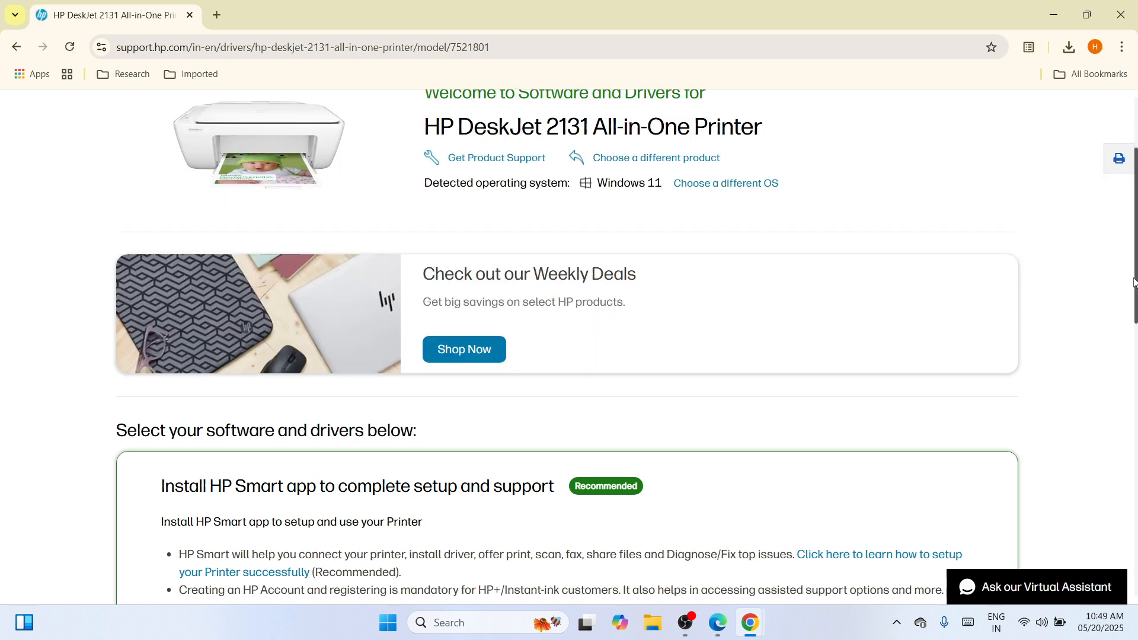
pyautogui.moveTo(1134, 278)
pyautogui.mouseDown()
pyautogui.moveTo(1136, 351)
pyautogui.moveTo(1137, 287)
pyautogui.mouseUp()
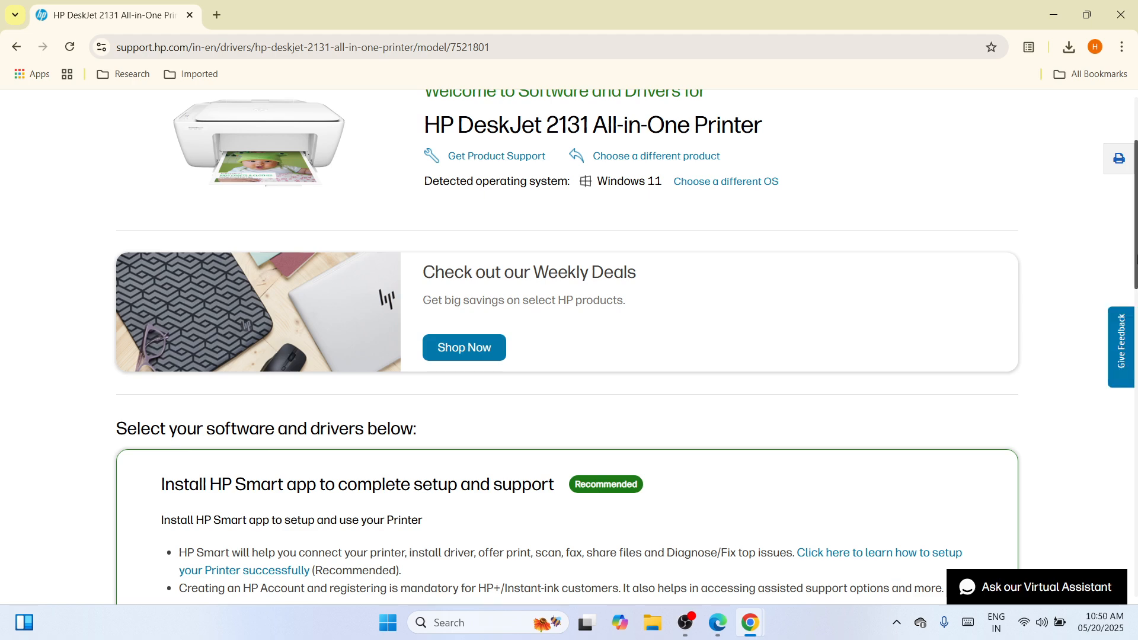
pyautogui.scroll(-4, 1134, 338)
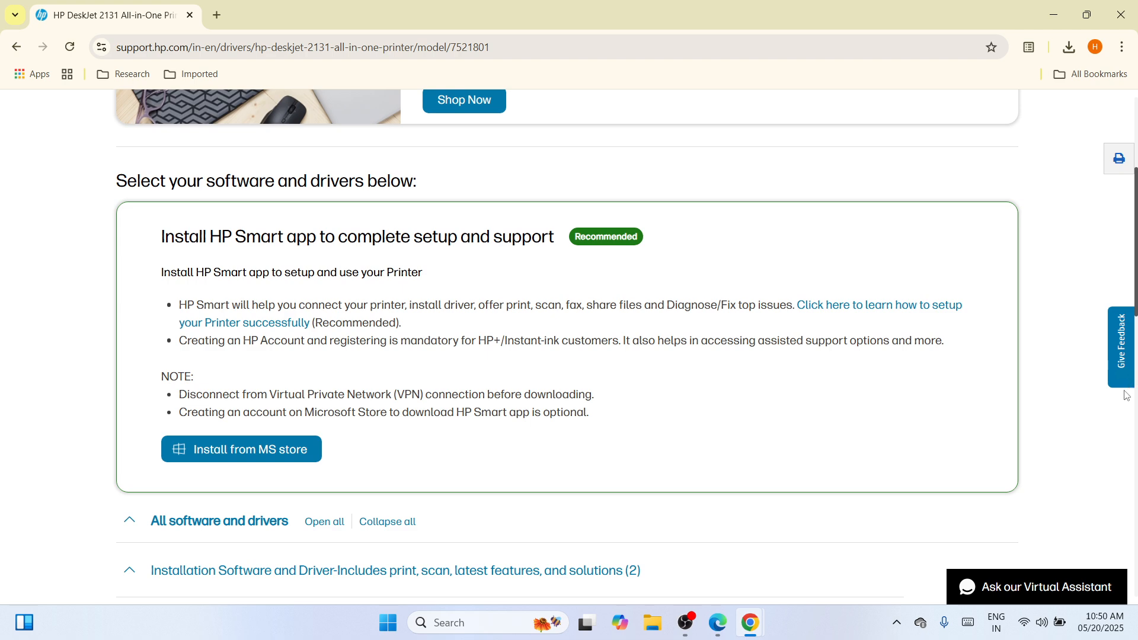
pyautogui.scroll(-5, 1125, 410)
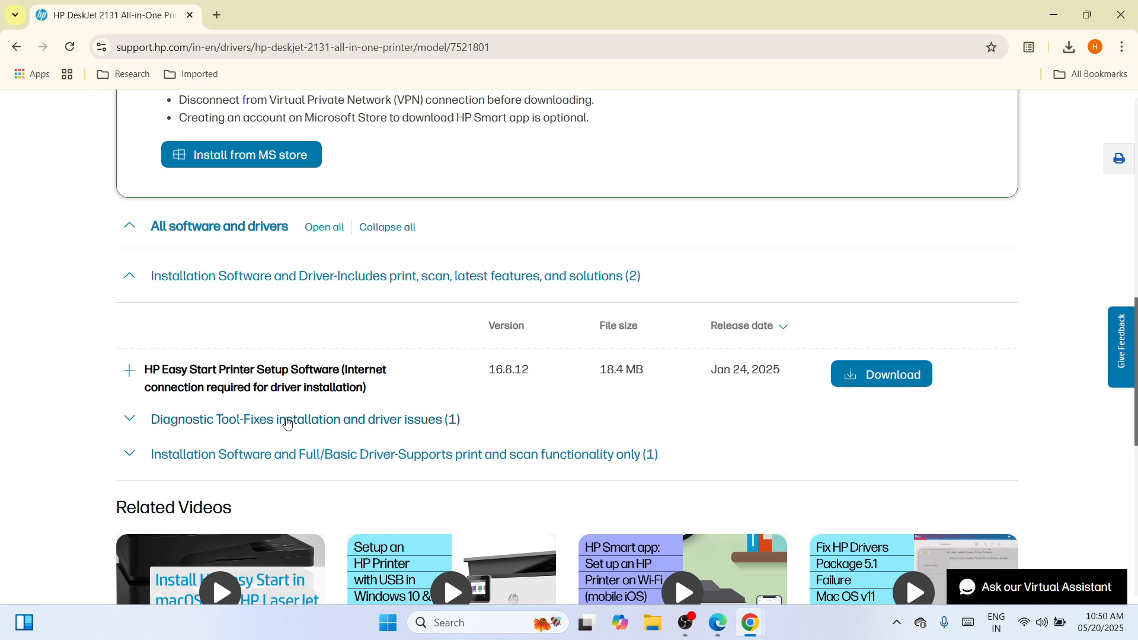
pyautogui.click(129, 455)
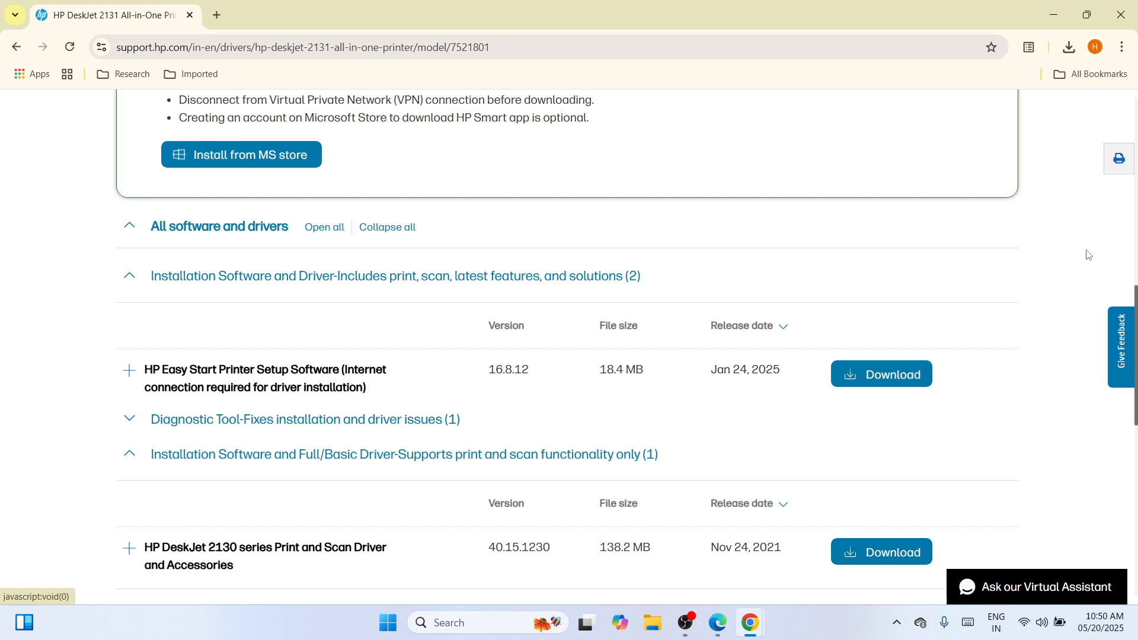
# Step: Close both open Chrome windows to return to the desktop
pyautogui.click(1128, 9)
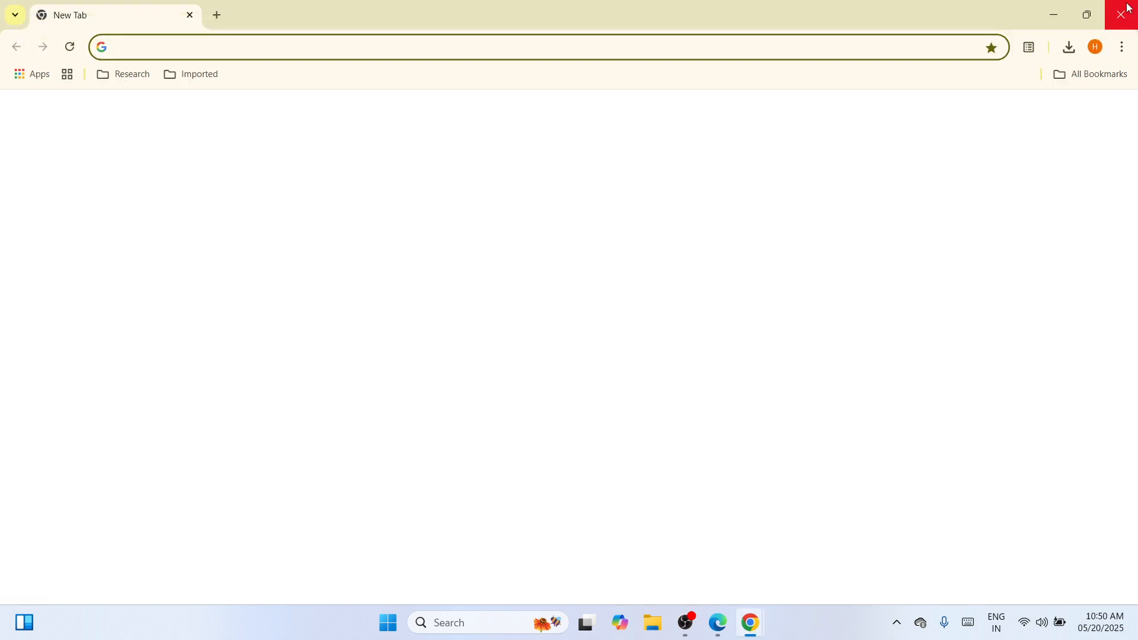
pyautogui.click(1128, 8)
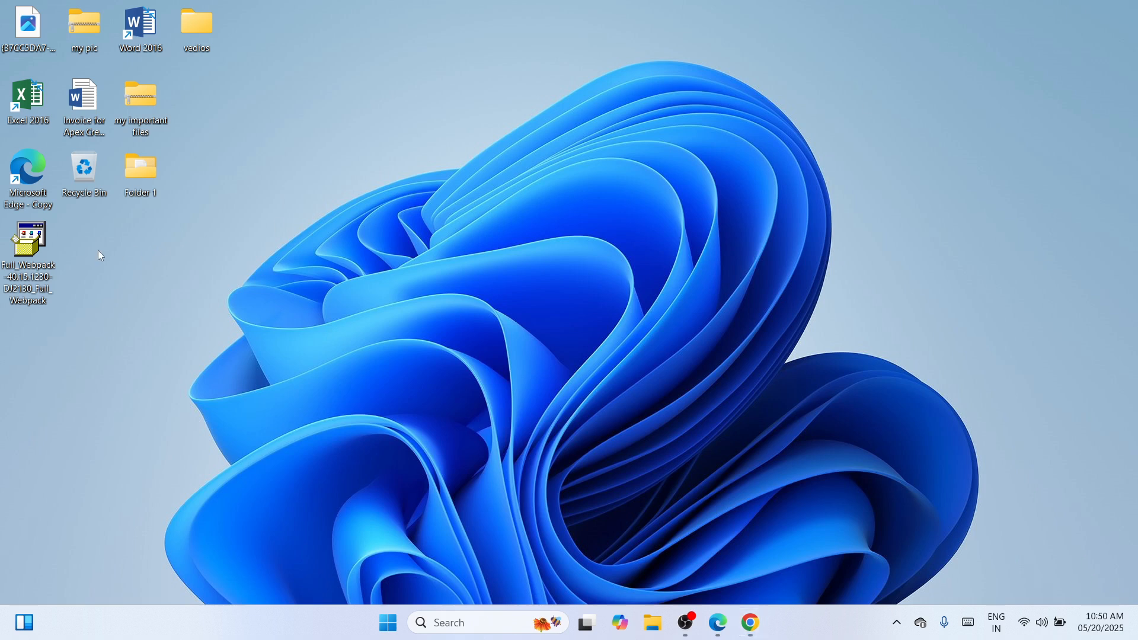
# Step: Extract the DJ2130 Full_Webpack installer with WinRAR into the desktop folder "Full_Webpack-40.15.1230-DJ2130_Full_Webpack", keeping the installer in its original desktop position
pyautogui.moveTo(35, 248); pyautogui.dragTo(515, 153)
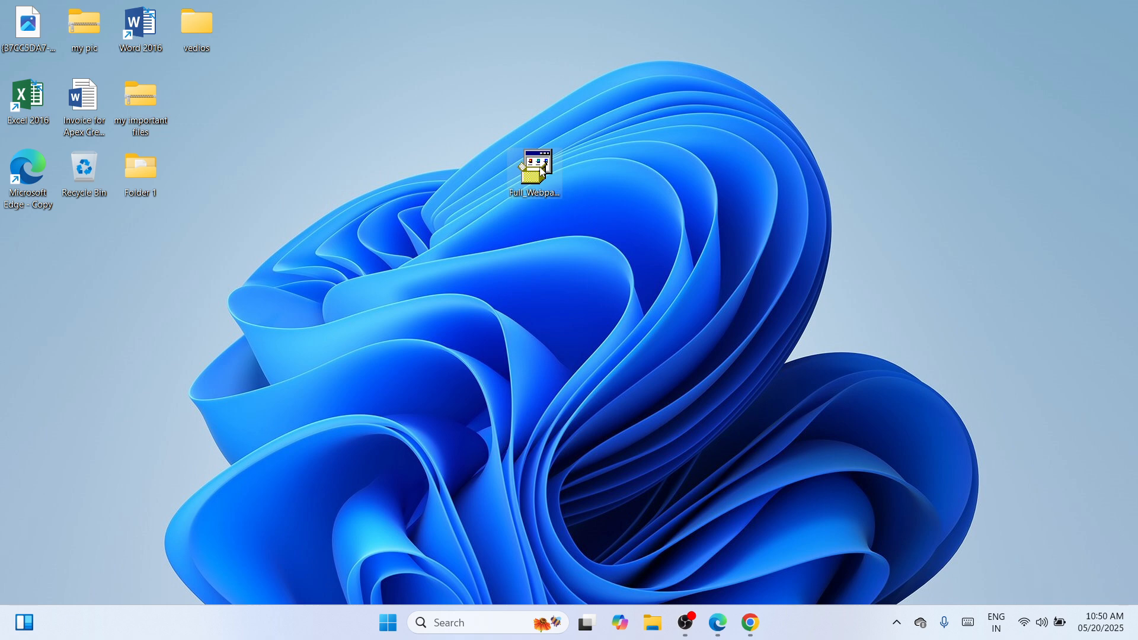
pyautogui.rightClick(541, 172)
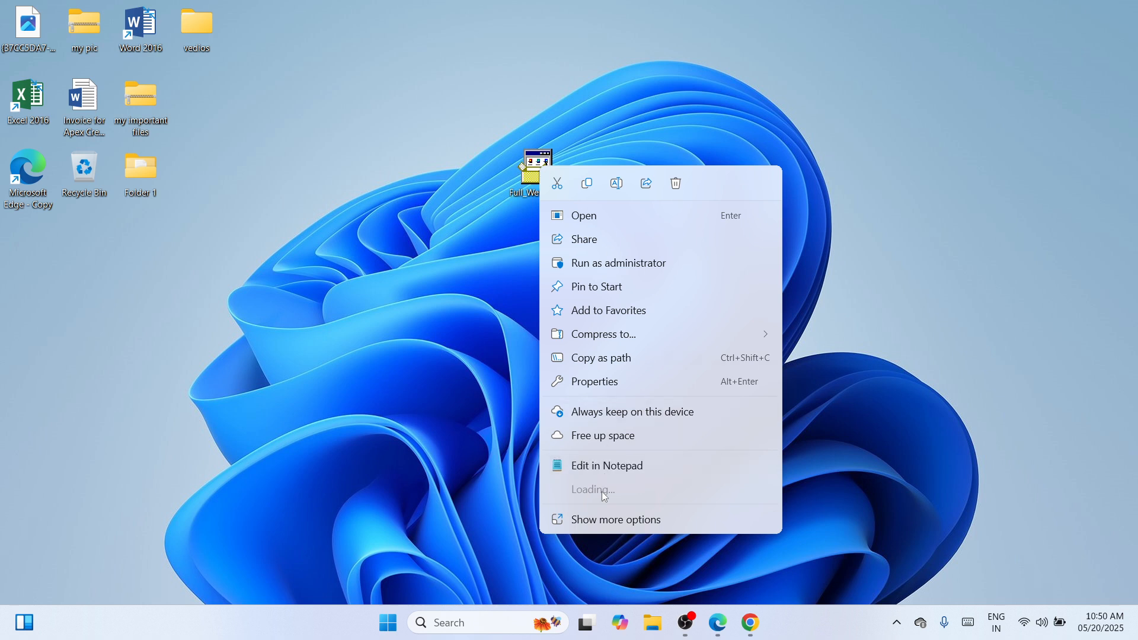
pyautogui.moveTo(602, 491)
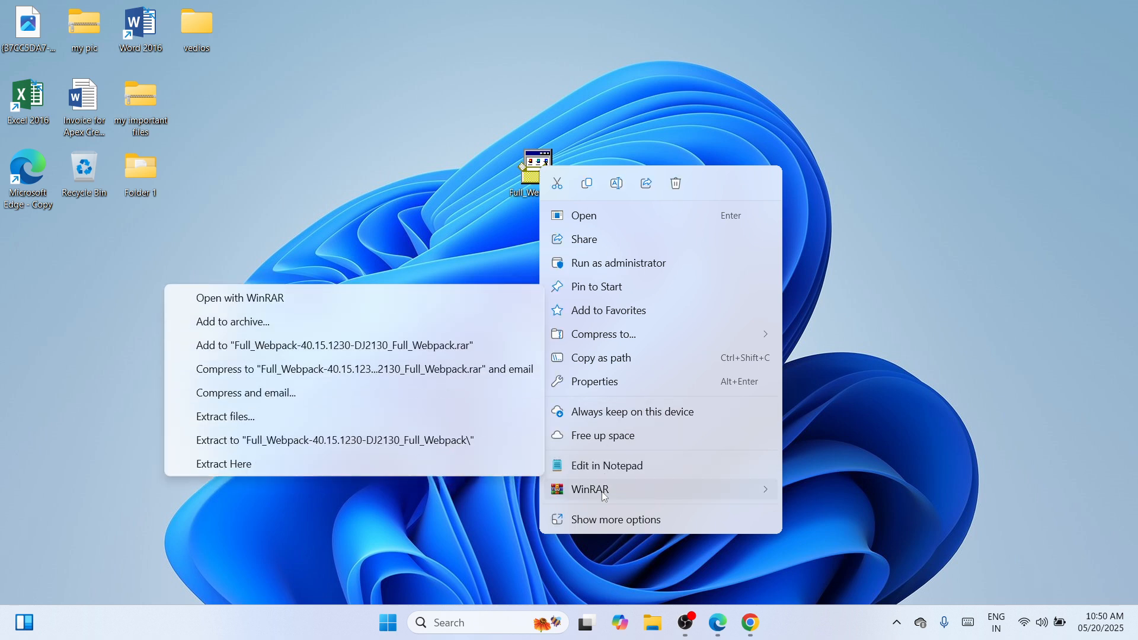
pyautogui.click(403, 440)
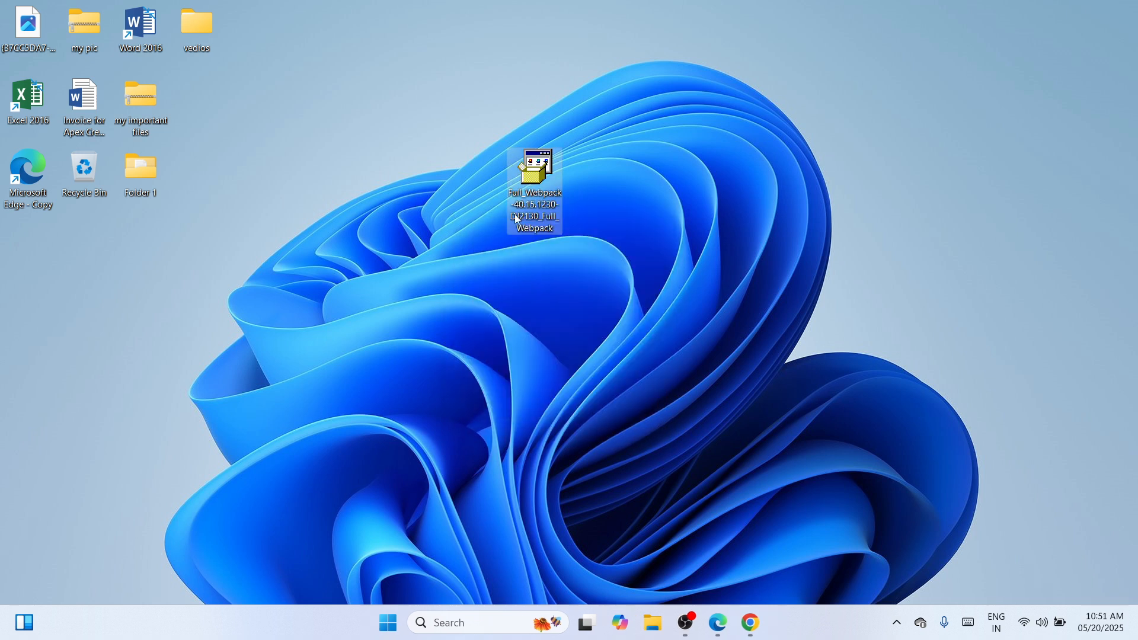
pyautogui.moveTo(542, 170); pyautogui.dragTo(46, 252)
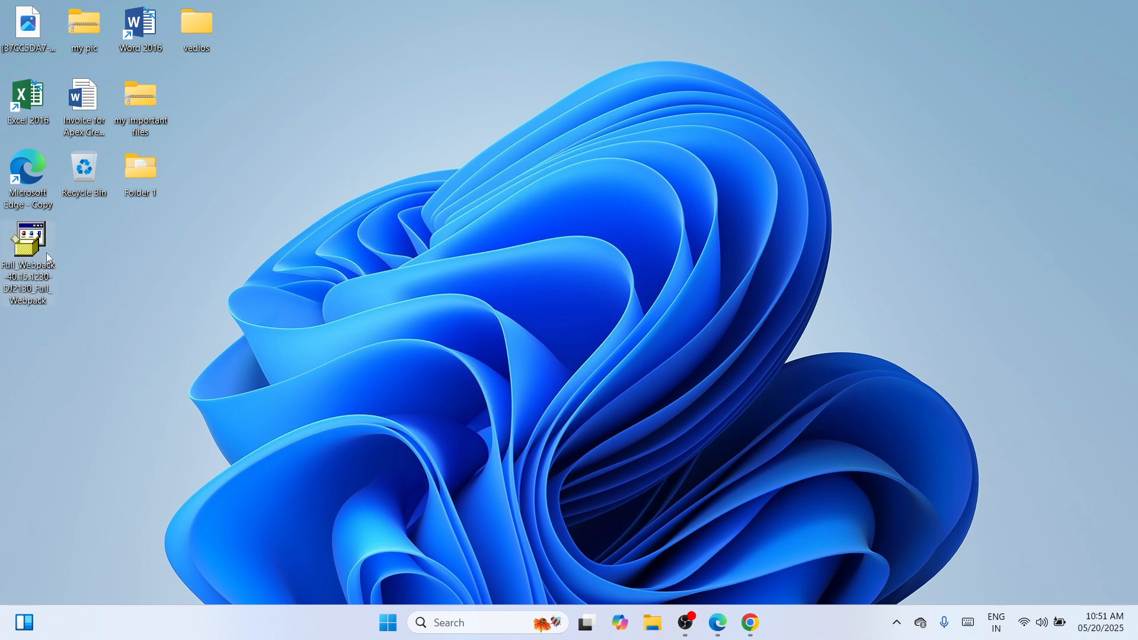
pyautogui.click(178, 318)
# Step: Check for the extracted Full_Webpack folder in the Desktop location of File Explorer, and close the window
pyautogui.click(656, 622)
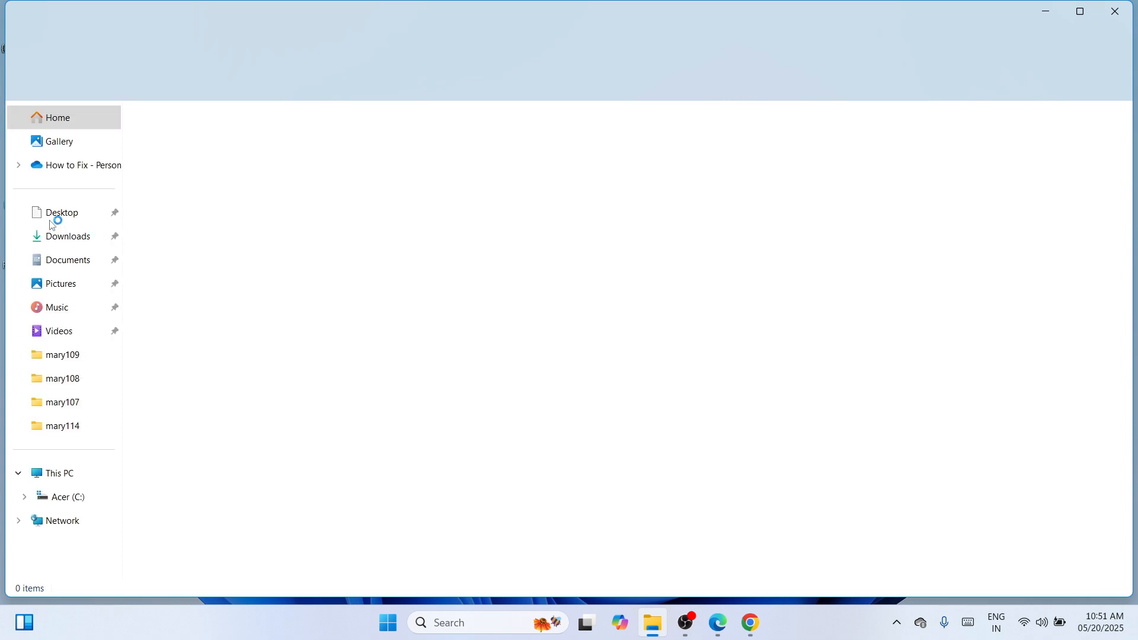
pyautogui.click(52, 224)
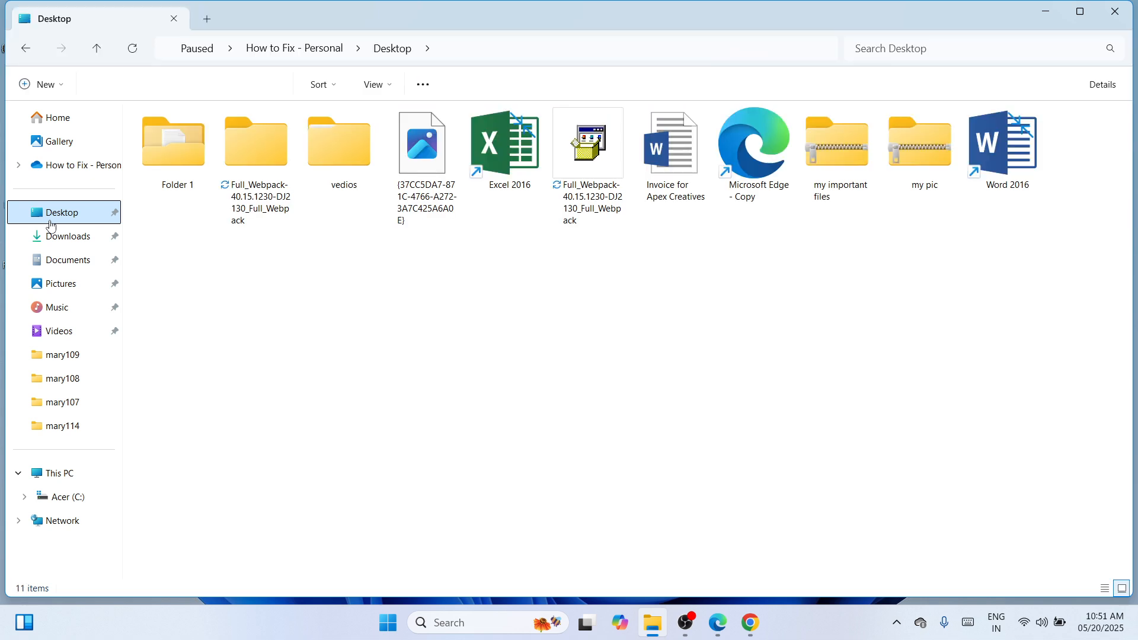
pyautogui.click(270, 166)
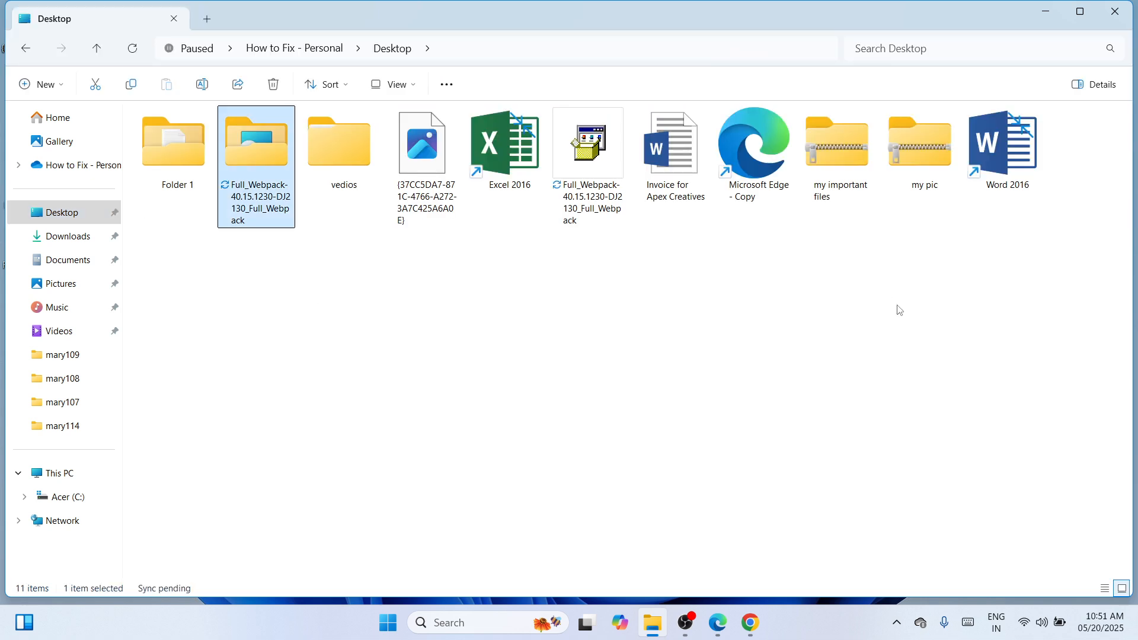
pyautogui.click(1129, 13)
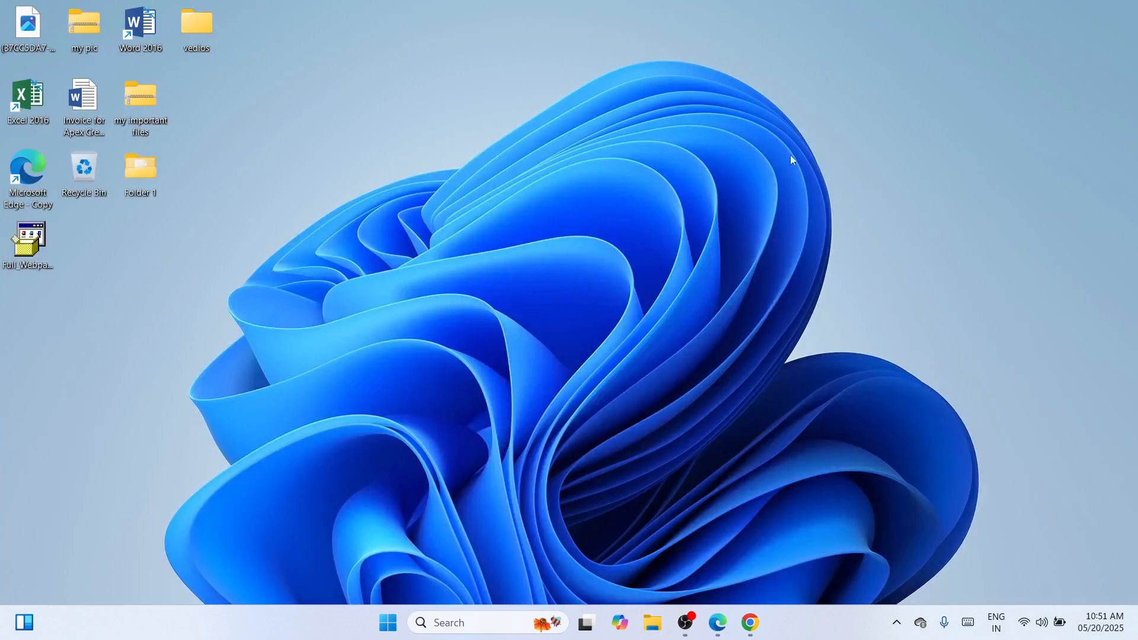
# Step: Open the Printers & scanners page under Bluetooth & devices in Windows Settings
pyautogui.rightClick(386, 625)
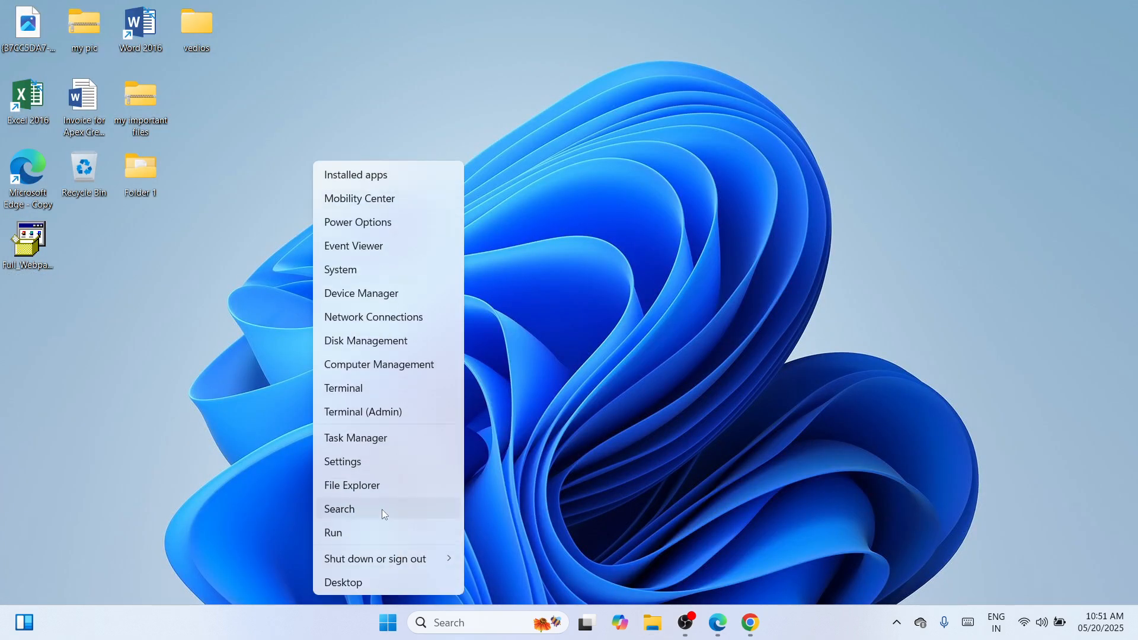
pyautogui.click(385, 461)
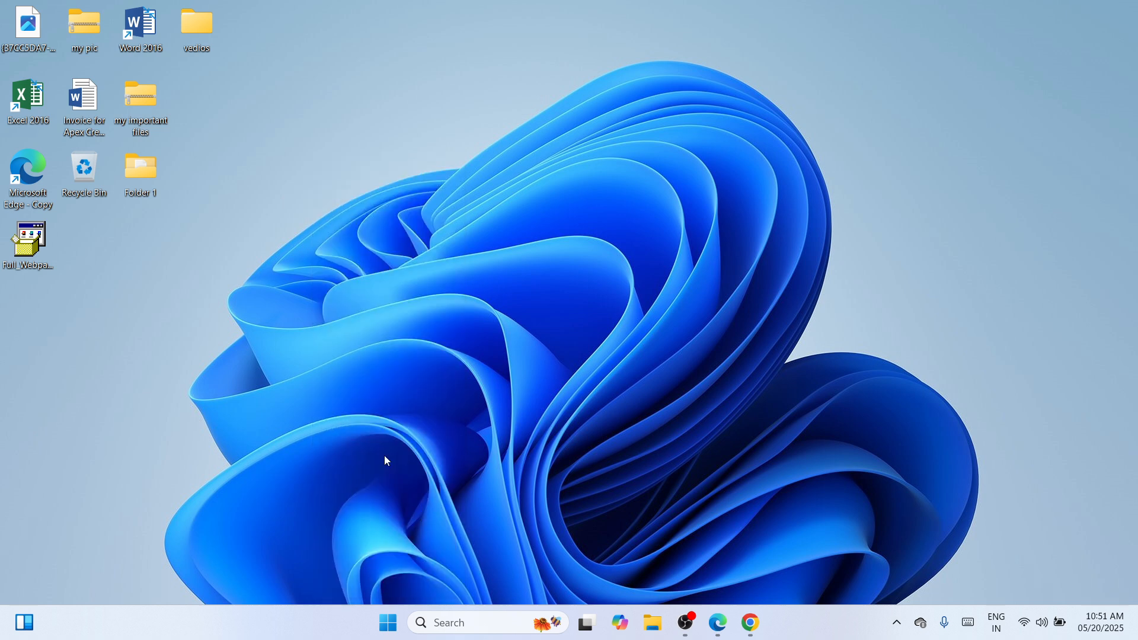
pyautogui.press('super+i')
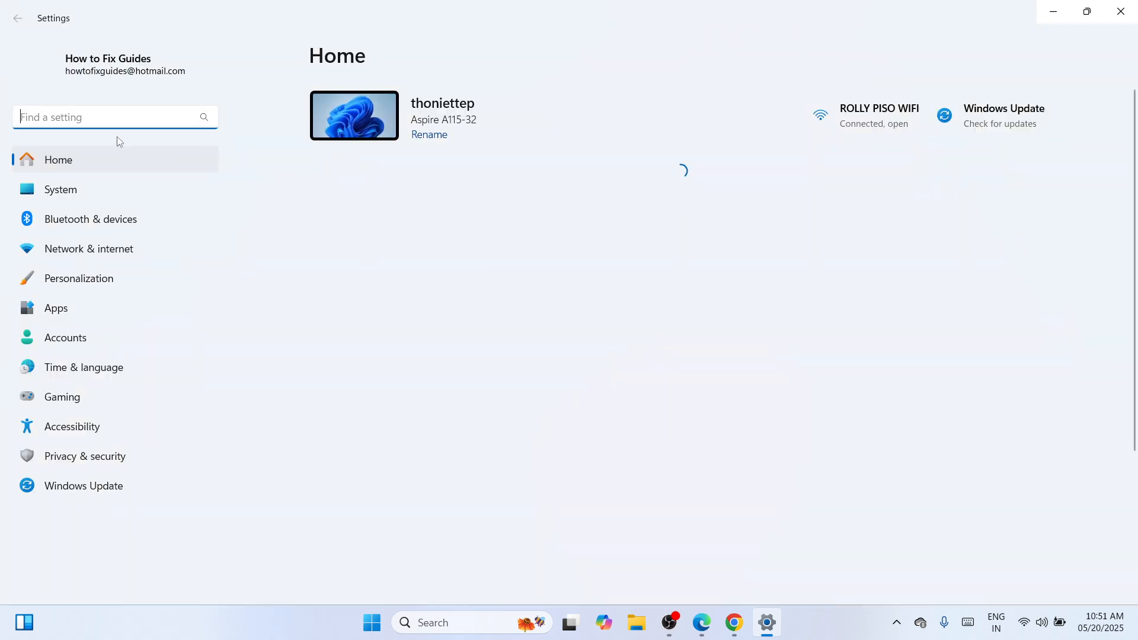
pyautogui.click(121, 230)
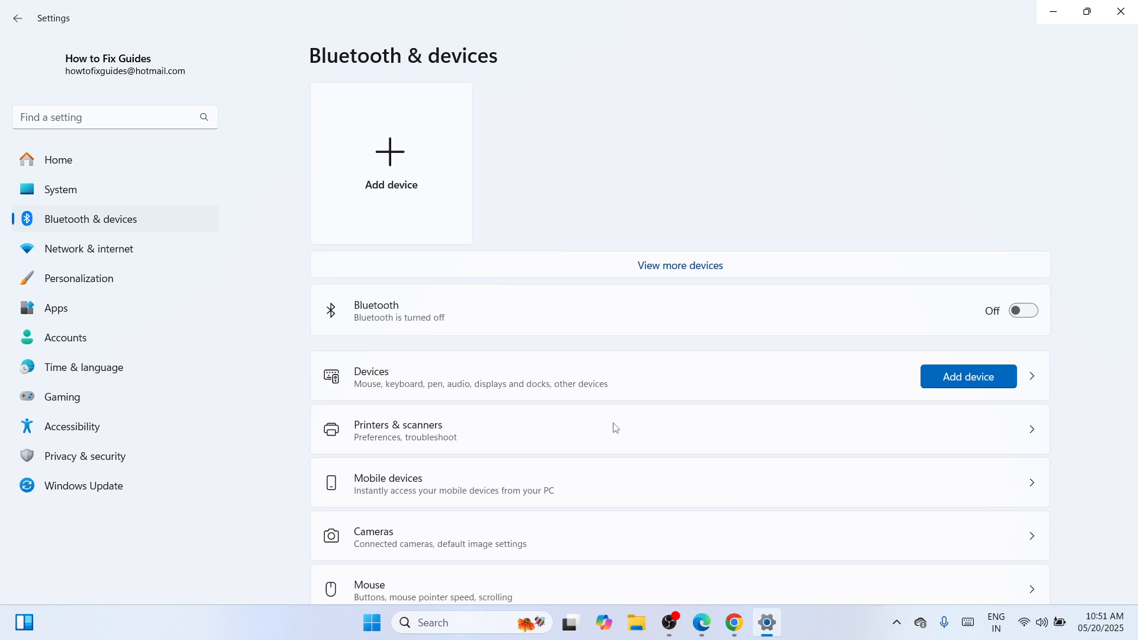
pyautogui.click(615, 428)
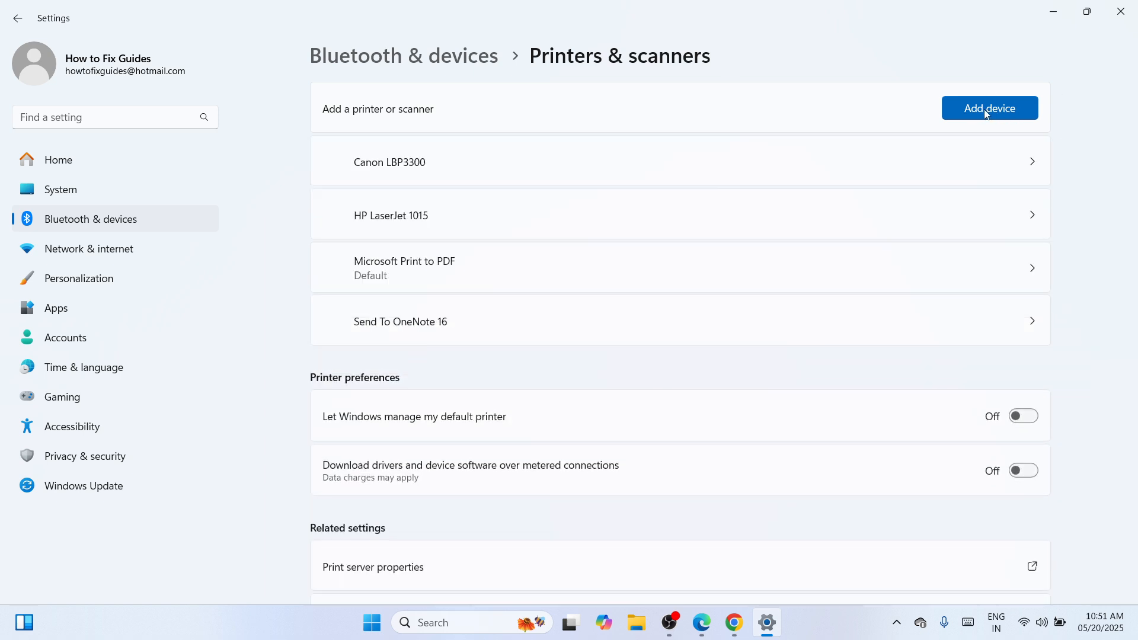
# Step: Start adding a printer manually, choosing a local or network printer with manual settings
pyautogui.click(988, 113)
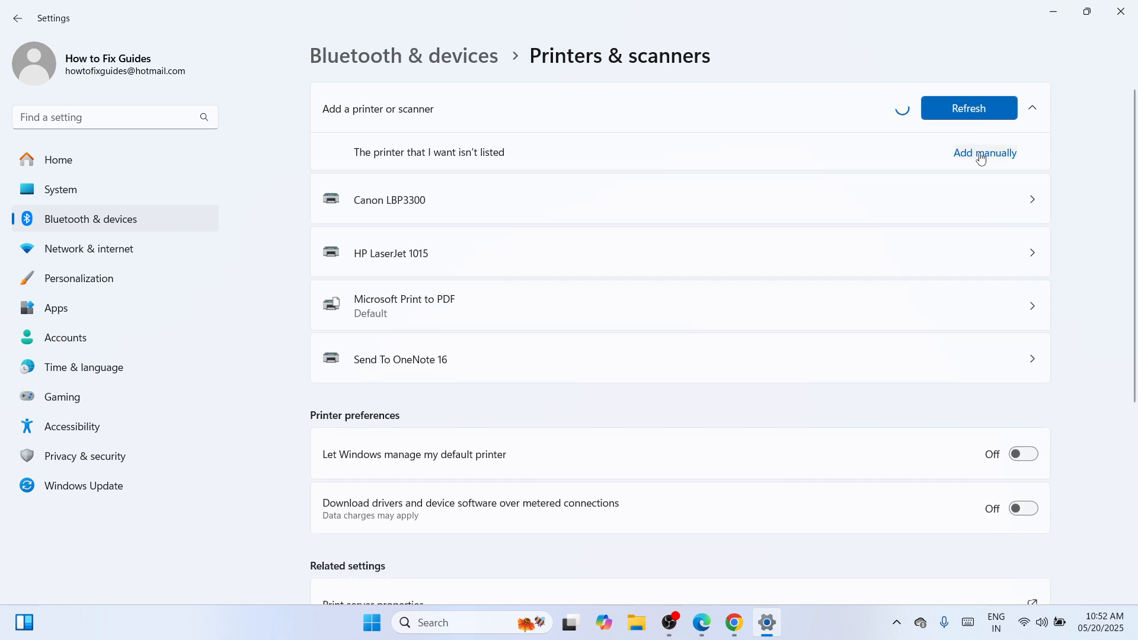
pyautogui.click(982, 155)
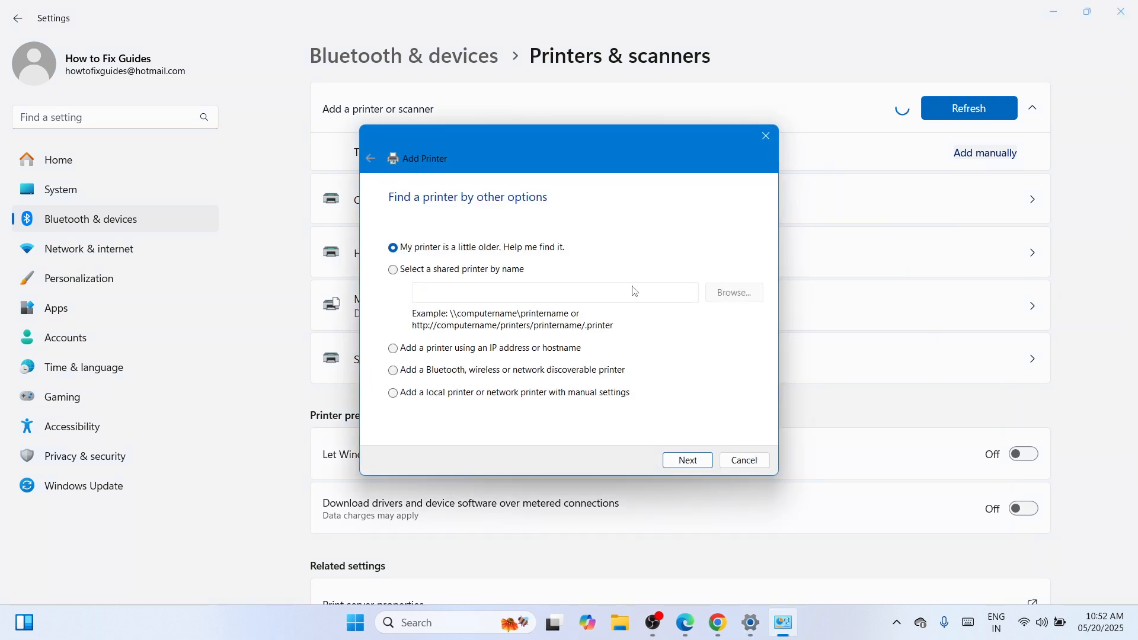
pyautogui.click(556, 394)
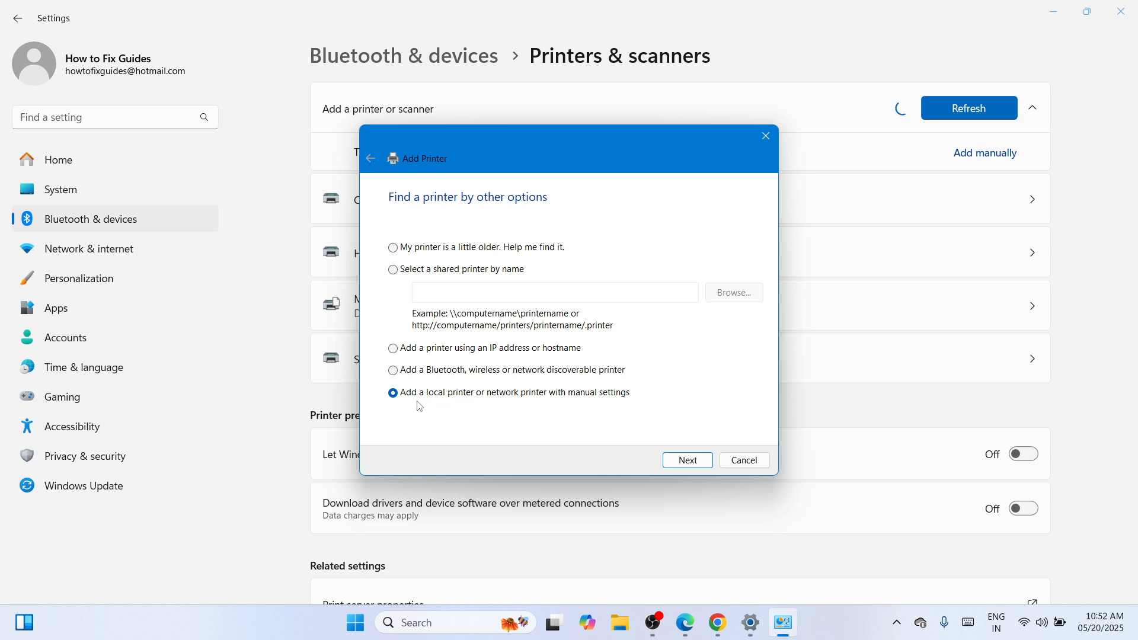
pyautogui.click(685, 461)
# Step: Assign the new printer to the existing port USB001 (Virtual printer port for USB)
pyautogui.click(757, 257)
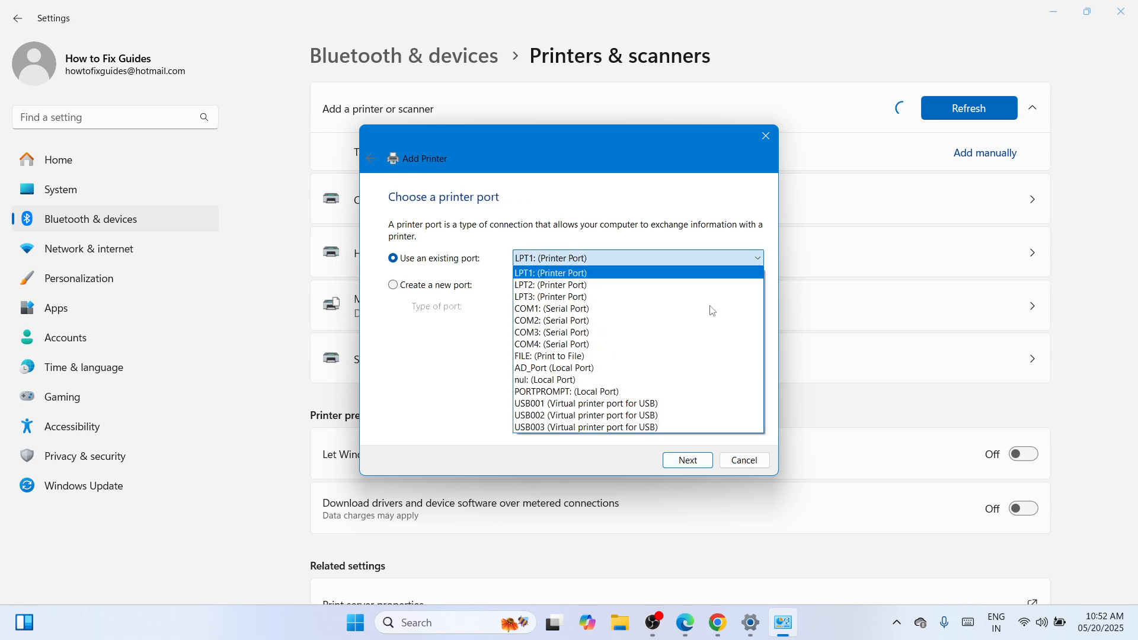
pyautogui.click(632, 404)
pyautogui.click(678, 461)
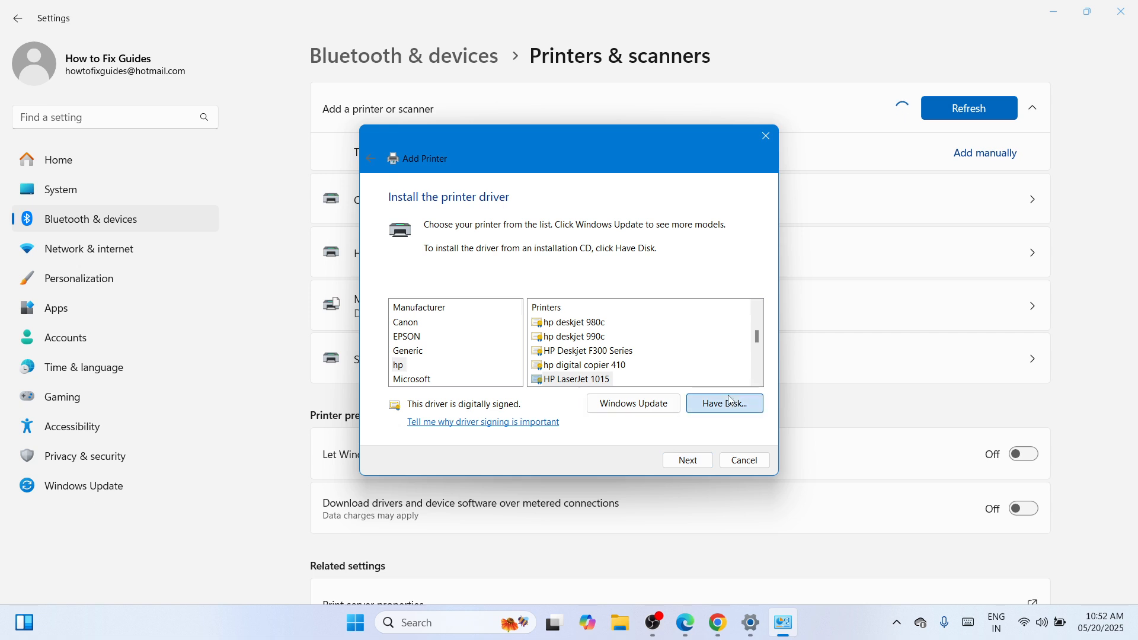
# Step: Load the driver from disk using Autorun.inf in the desktop folder Full_Webpack-40.15.1230-DJ2130_Full_Webpack, and choose the HP DJ 2130 series printer
pyautogui.click(729, 402)
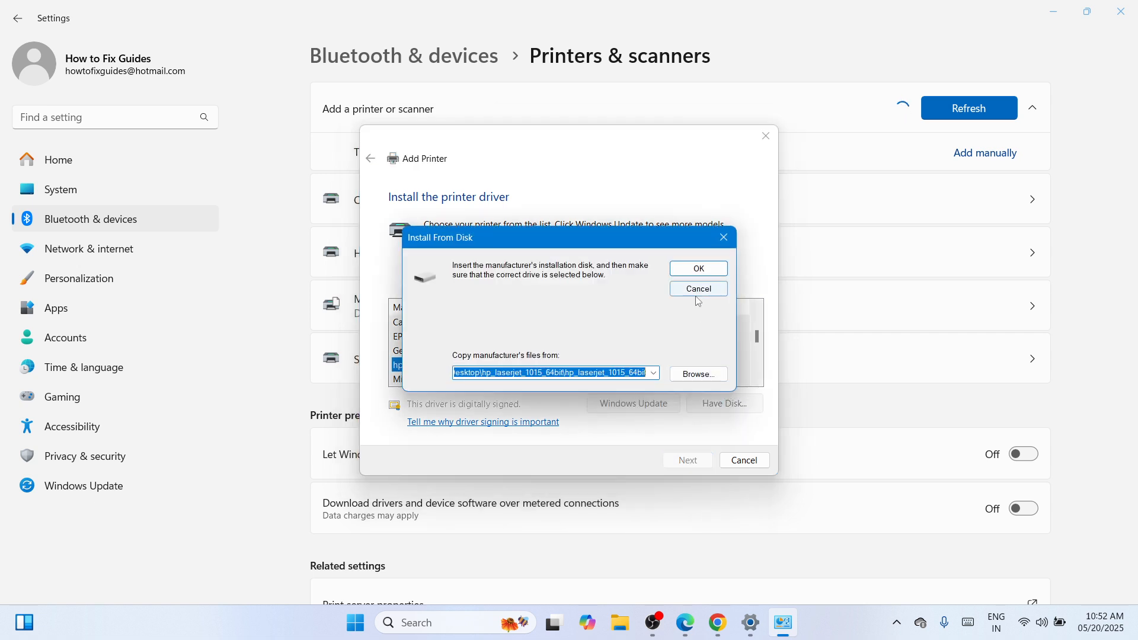
pyautogui.click(696, 374)
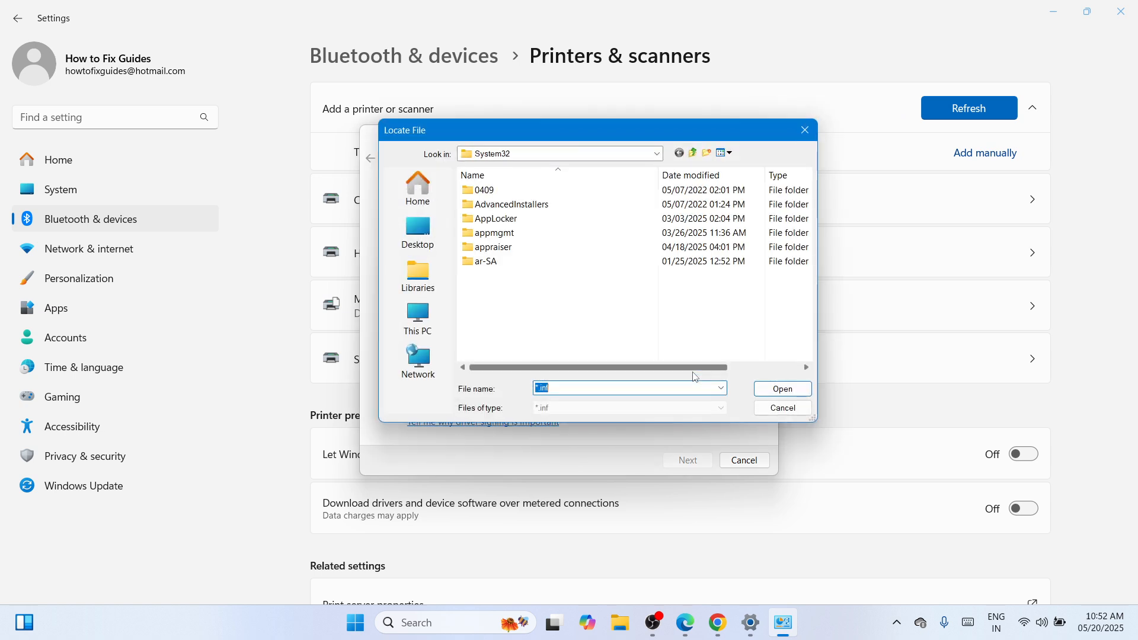
pyautogui.click(418, 231)
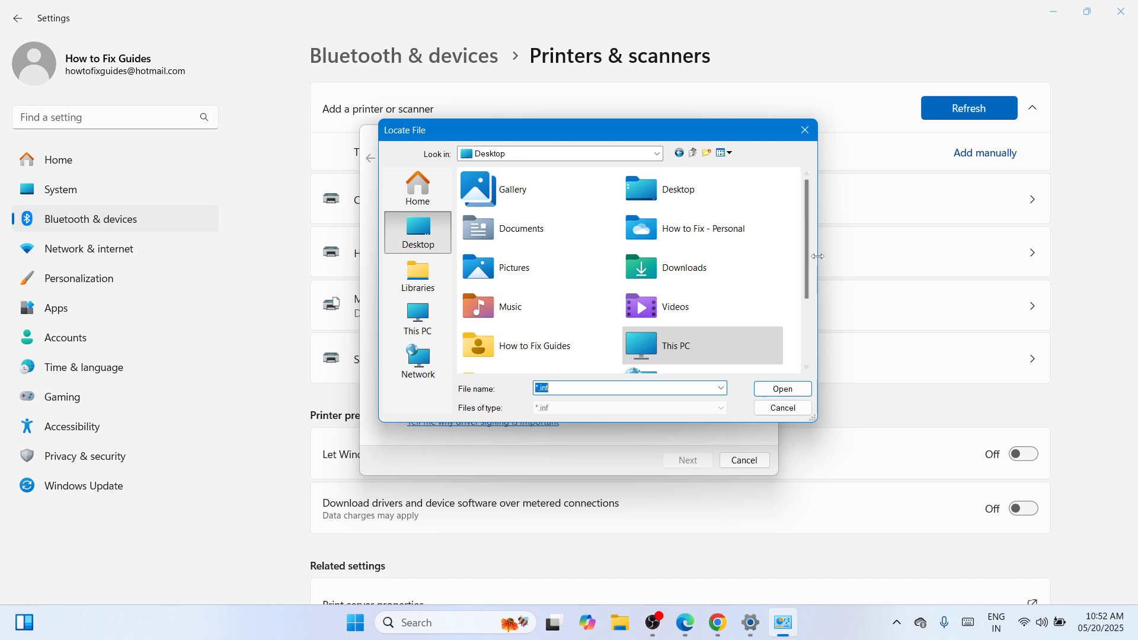
pyautogui.scroll(-3, 807, 276)
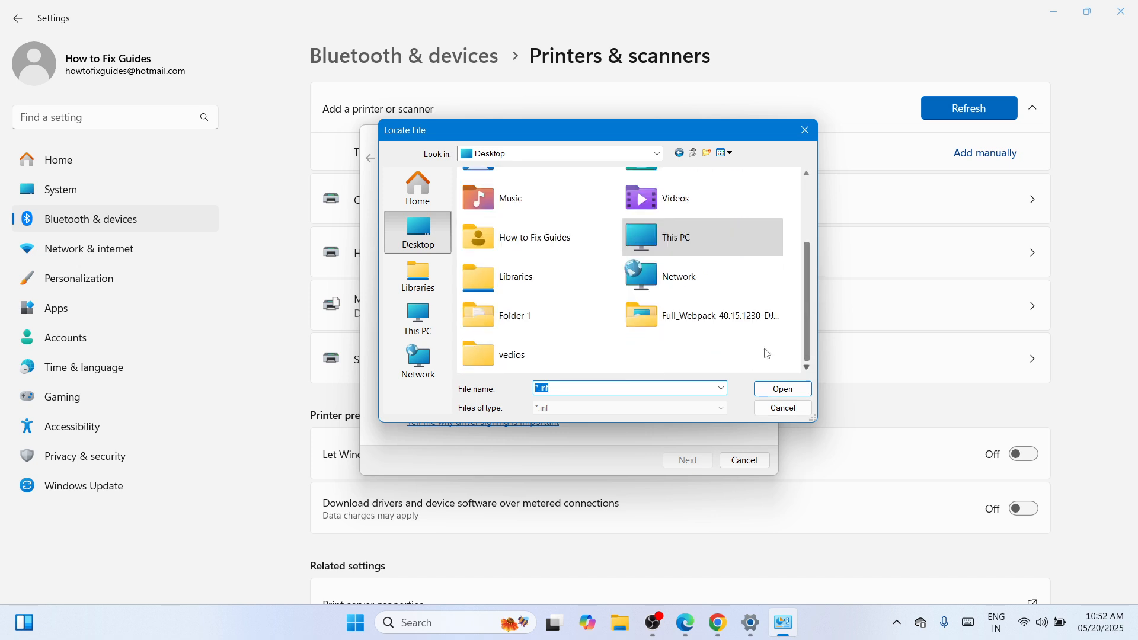
pyautogui.doubleClick(726, 332)
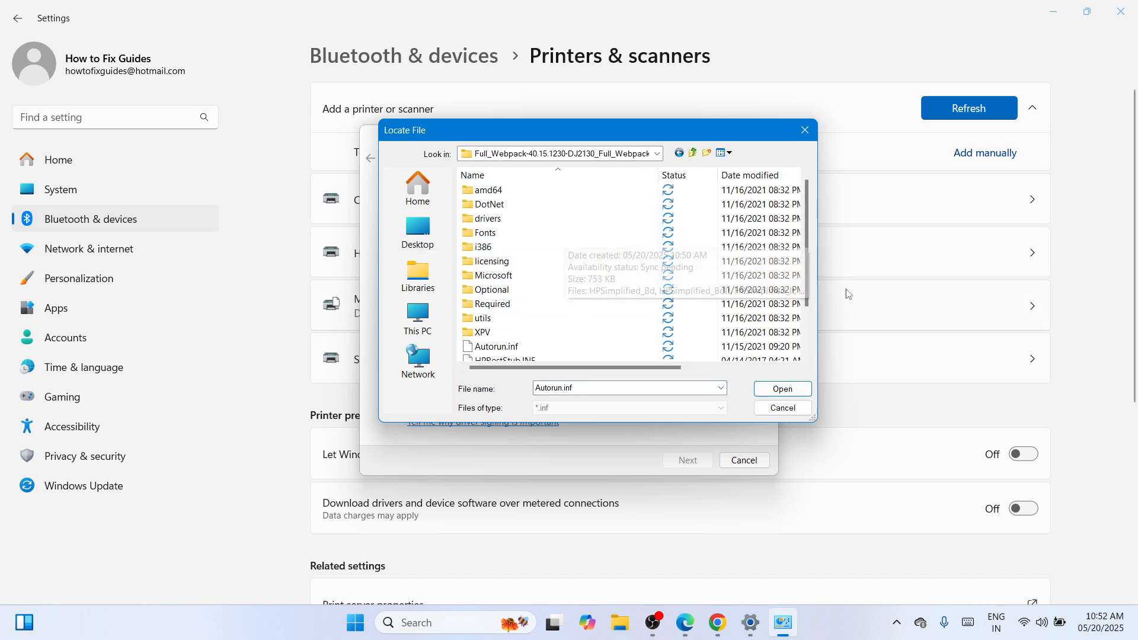
pyautogui.scroll(-2, 810, 327)
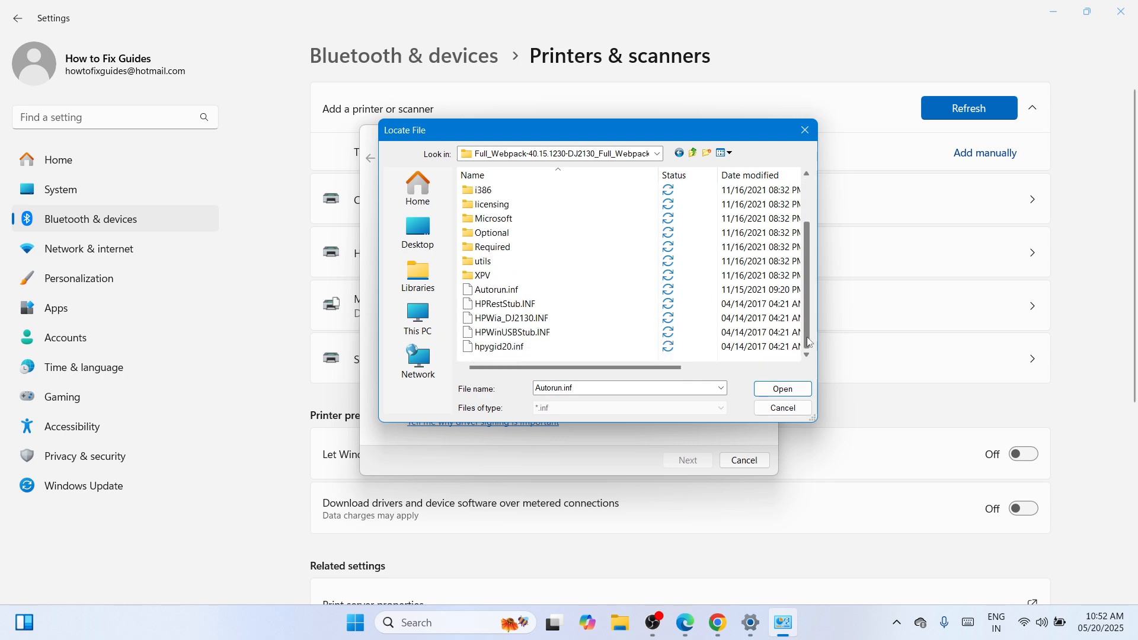
pyautogui.click(508, 291)
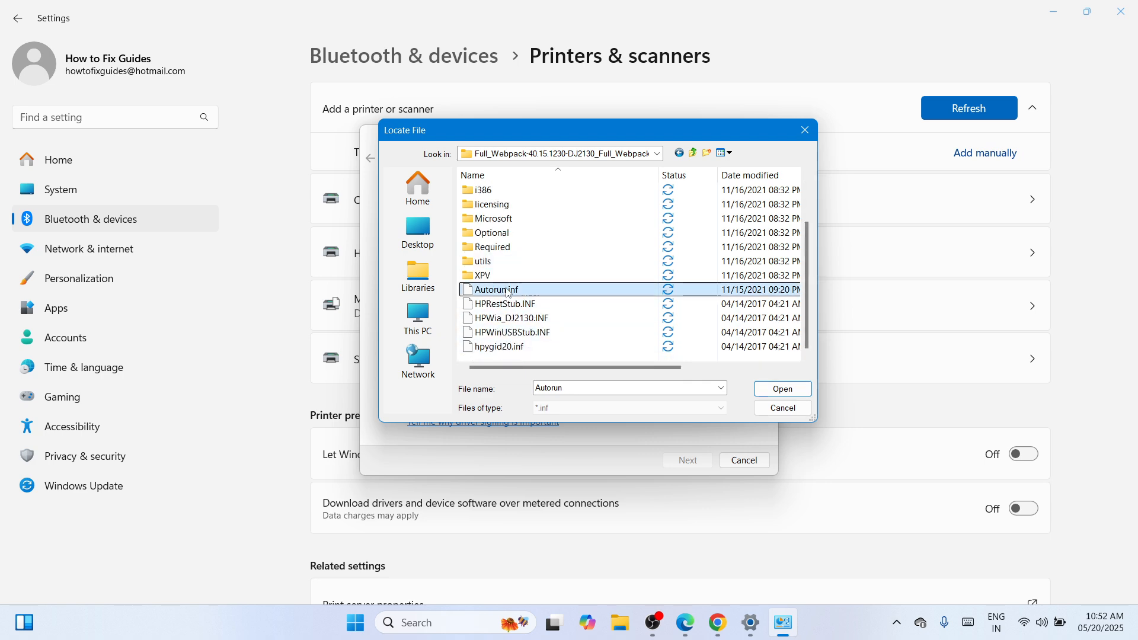
pyautogui.click(774, 391)
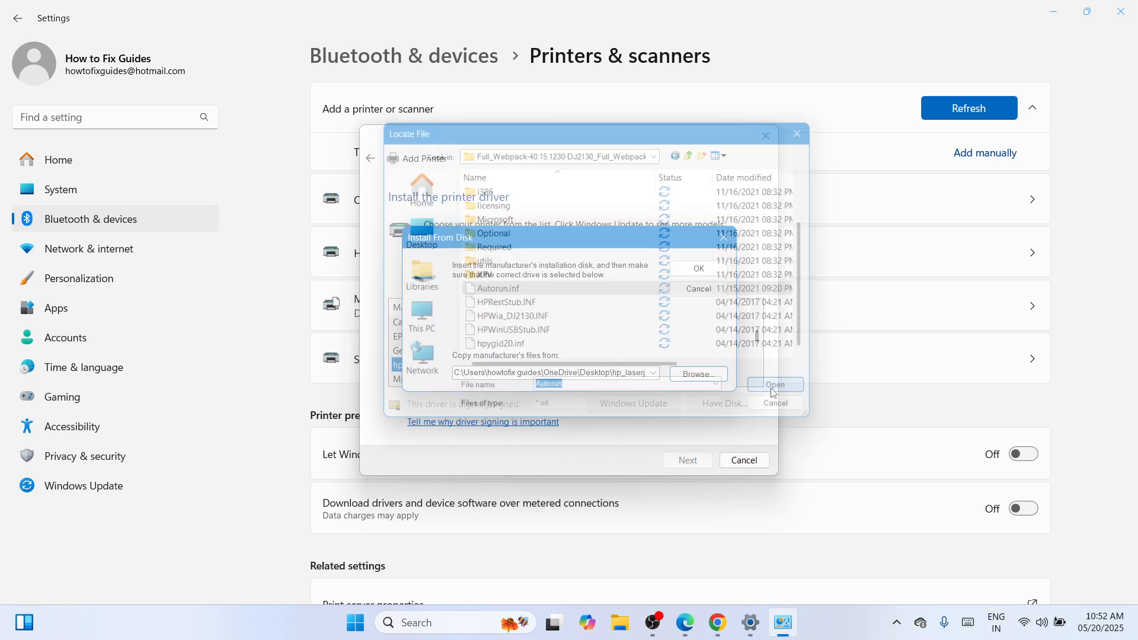
pyautogui.click(693, 271)
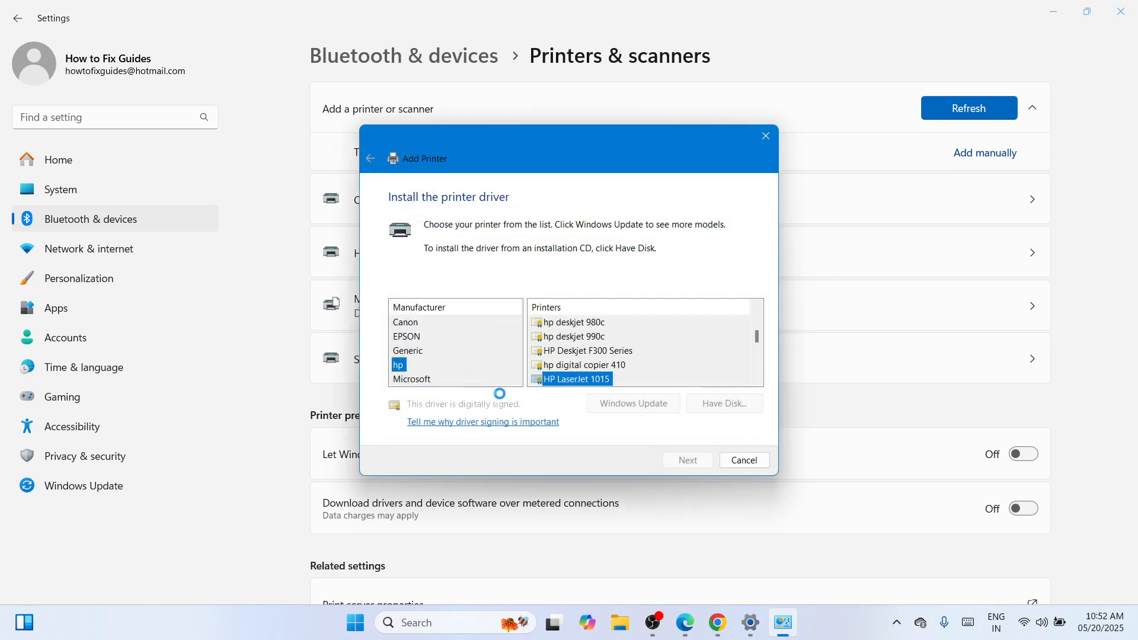
pyautogui.click(449, 328)
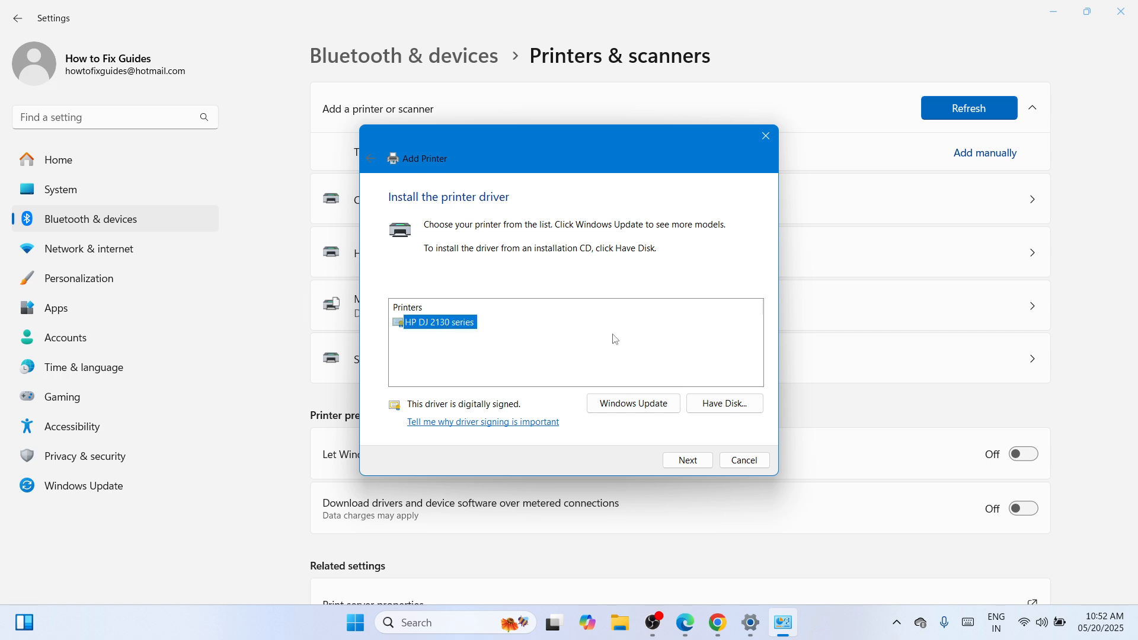
pyautogui.click(688, 461)
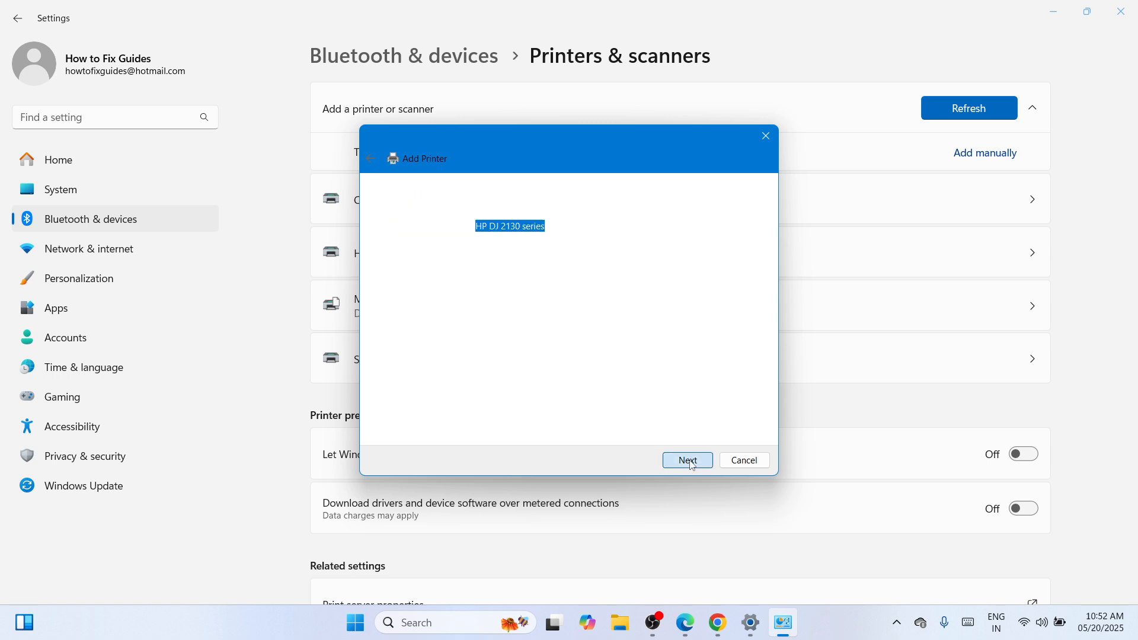
# Step: Name the printer "HP DJ 2131 series", keep it shared under that name, and finish adding it without making it the default
pyautogui.click(523, 226)
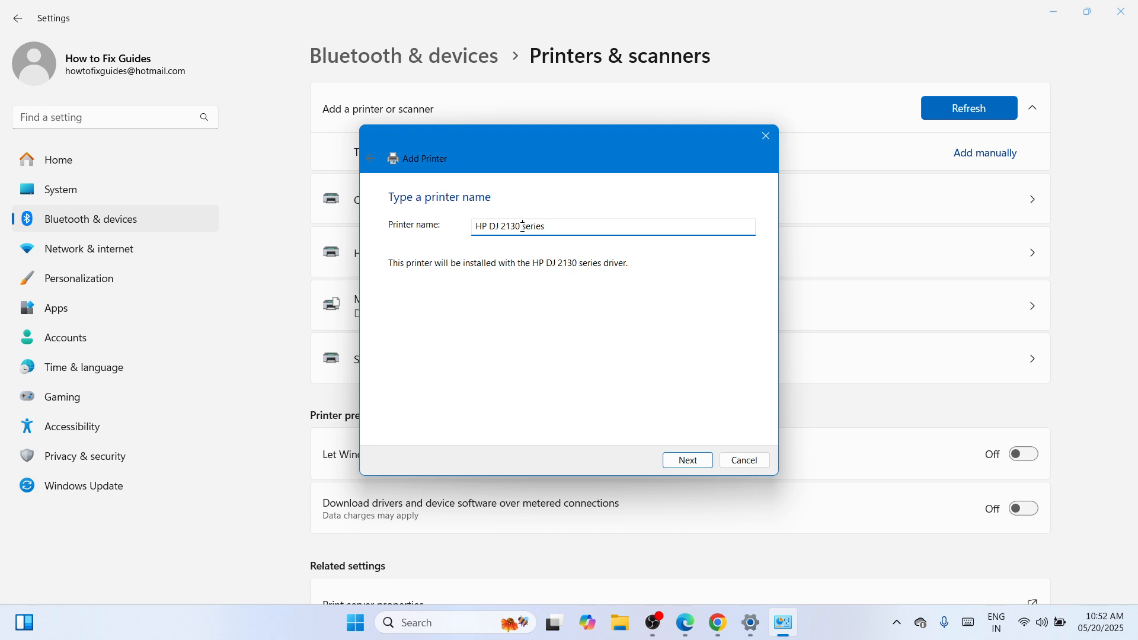
pyautogui.press('BackSpace')
pyautogui.press('BackSpace')
pyautogui.write('1')
pyautogui.click(697, 465)
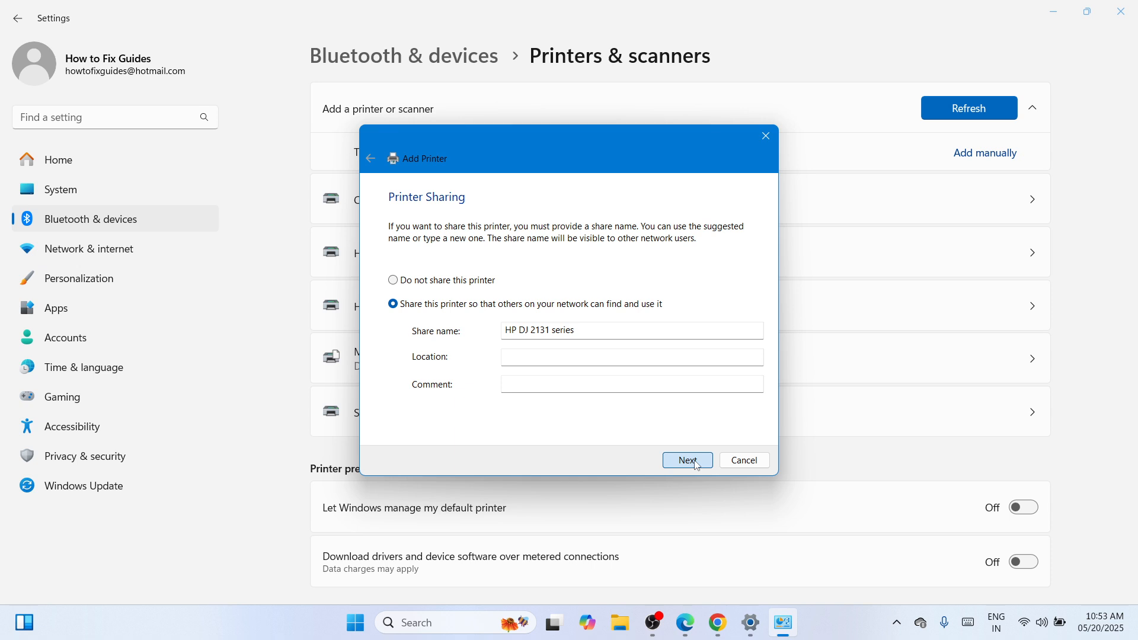
pyautogui.click(688, 460)
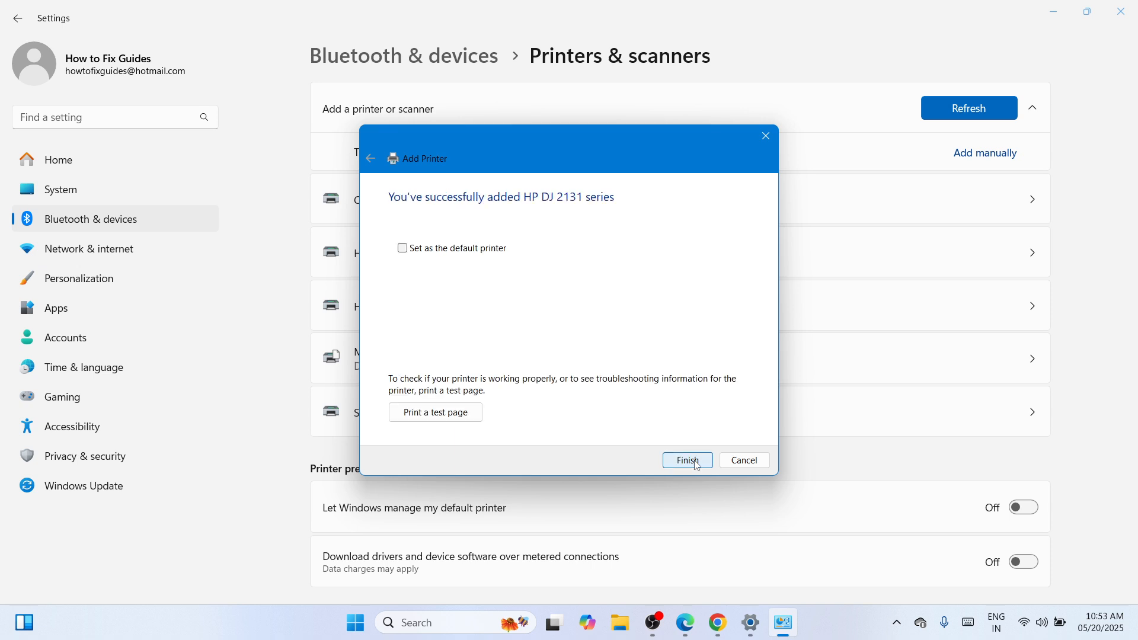
pyautogui.click(697, 465)
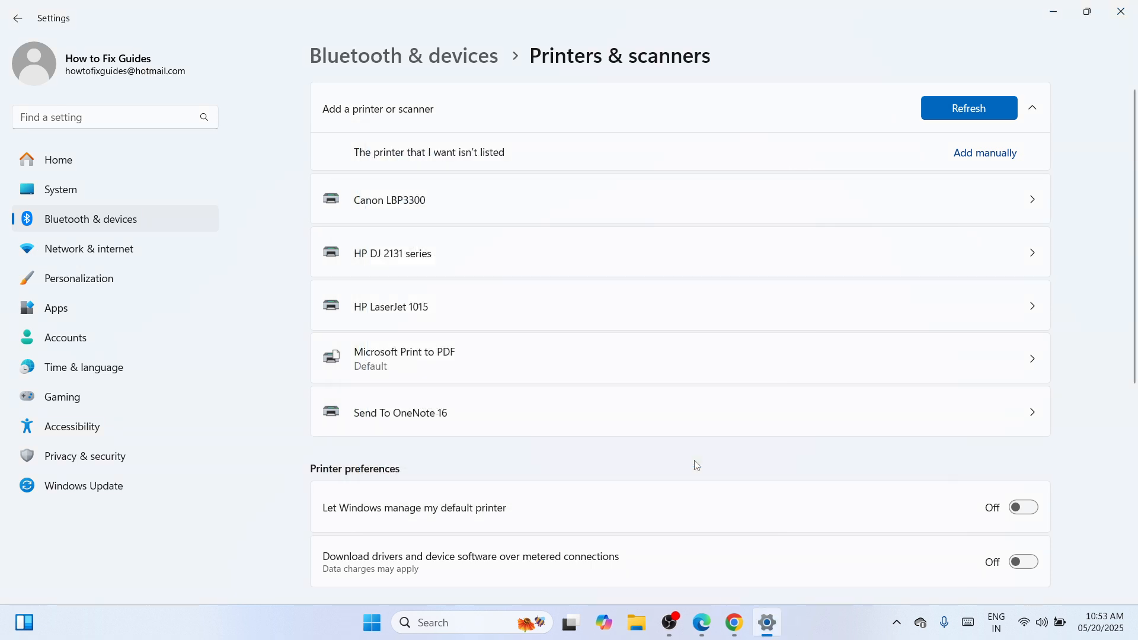
# Step: View the settings page of the HP DJ 2131 series printer, and close Settings
pyautogui.click(529, 256)
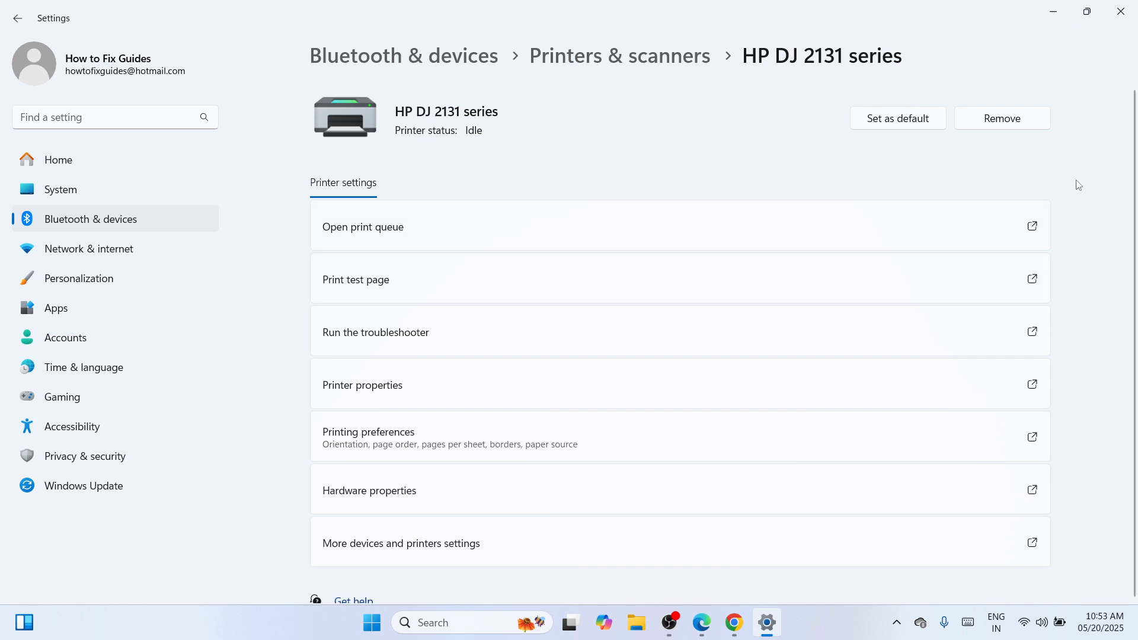
pyautogui.click(1121, 13)
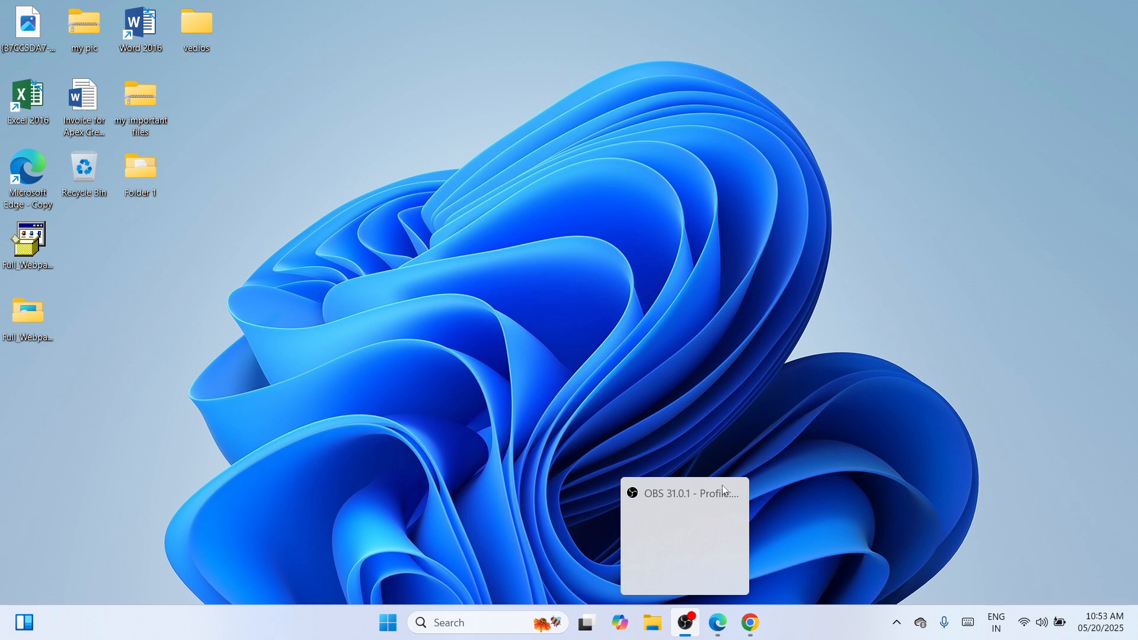
pyautogui.click(710, 548)
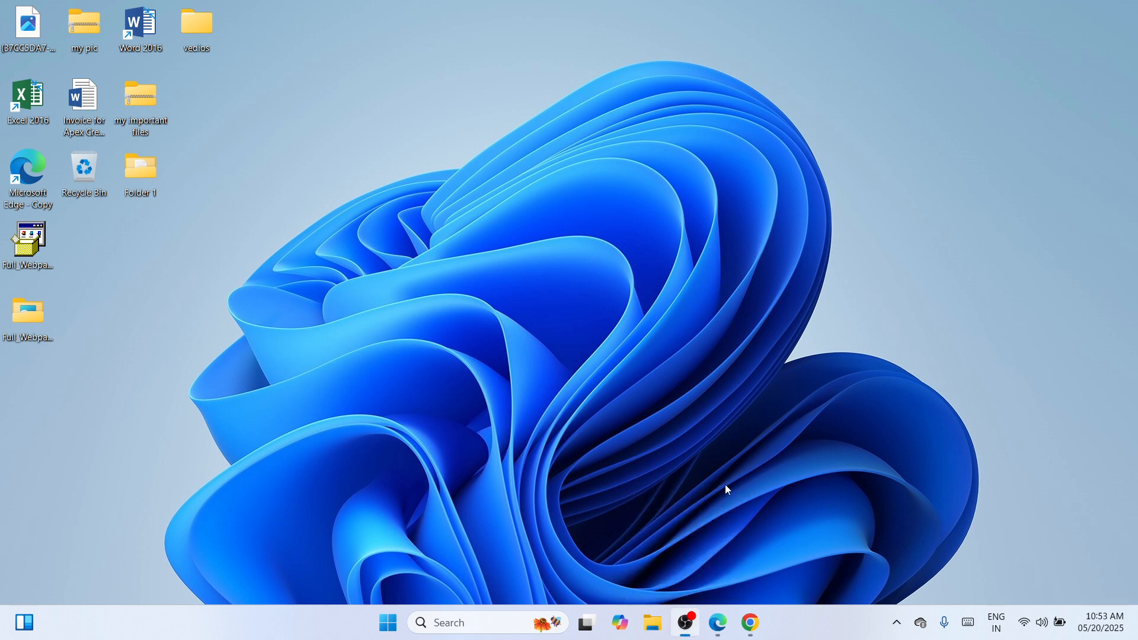